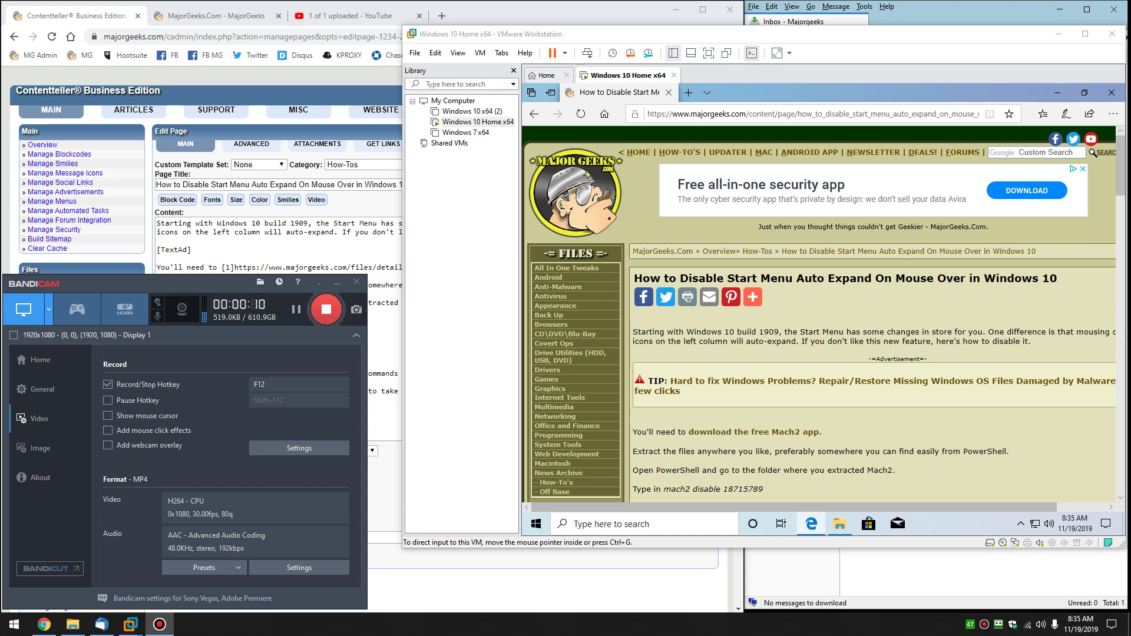
# Open the virtual machine's Start menu to examine how its left column reacts to the pointer, and close it again
pyautogui.click(825, 315)
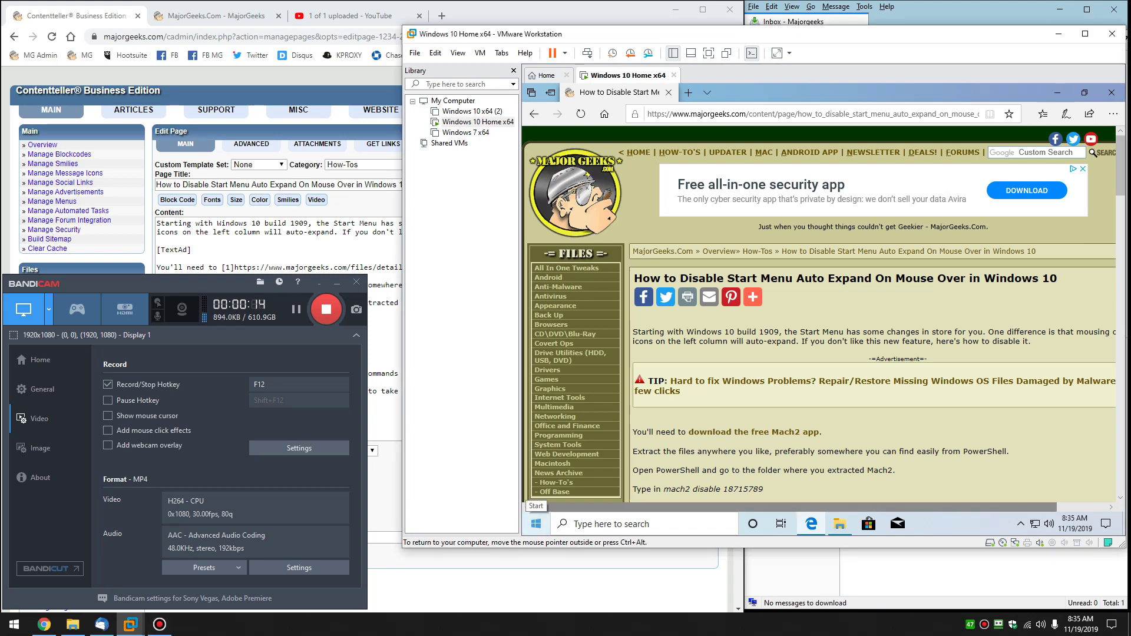
pyautogui.click(536, 524)
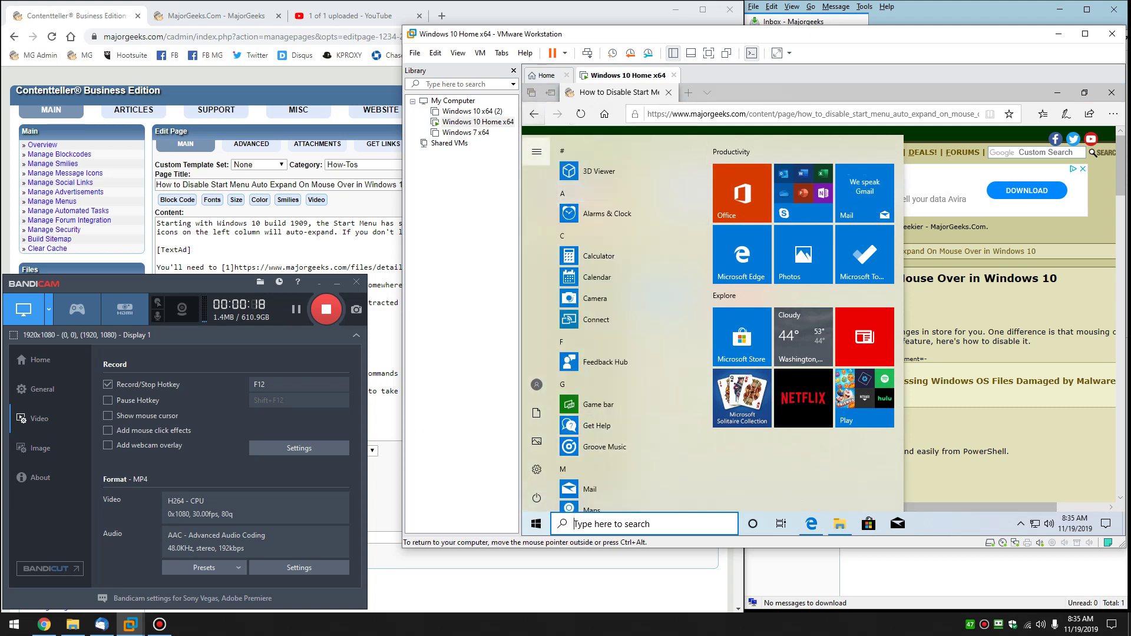
pyautogui.moveTo(537, 152)
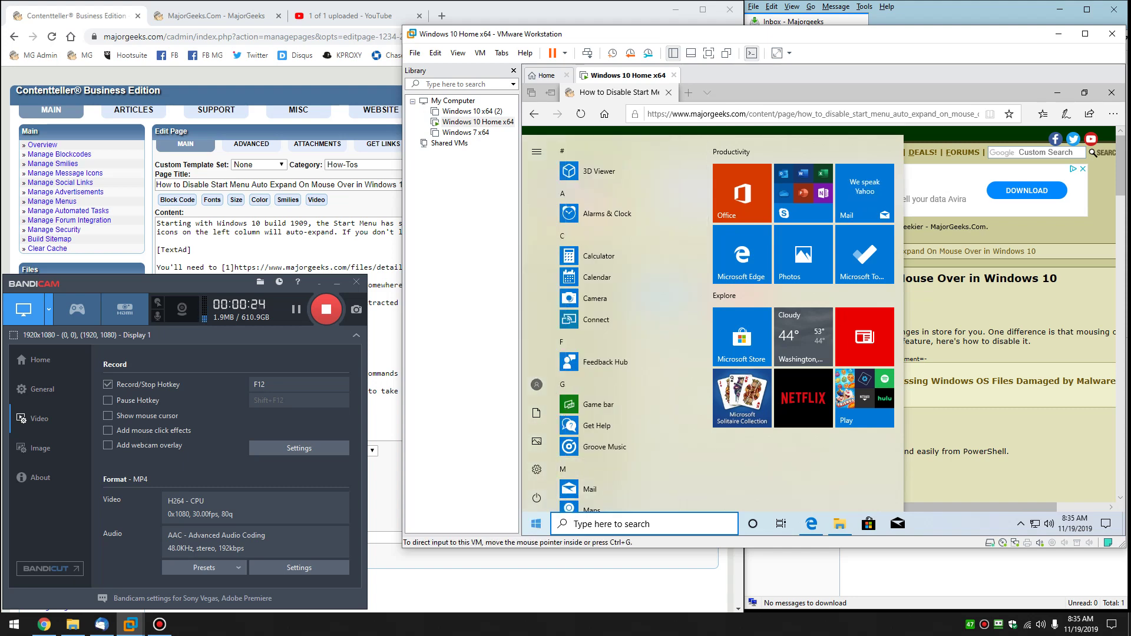
pyautogui.click(536, 524)
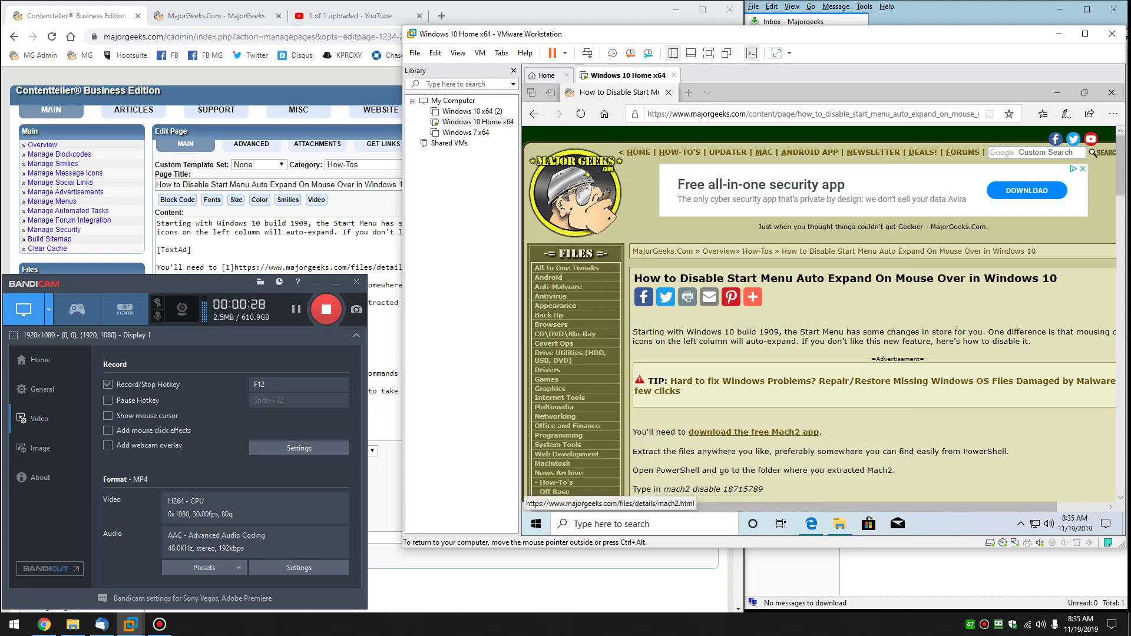
# View the Mach2 download page linked in the article, close it and return to the article's instructions
pyautogui.click(753, 432)
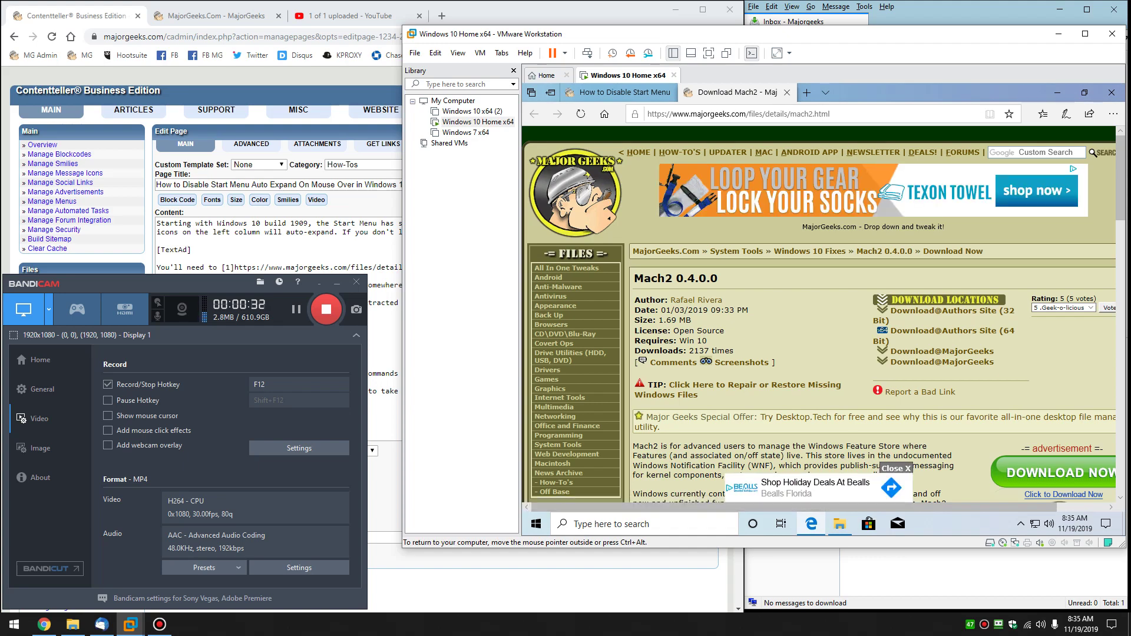
pyautogui.scroll(-3, 943, 265)
pyautogui.scroll(2, 942, 265)
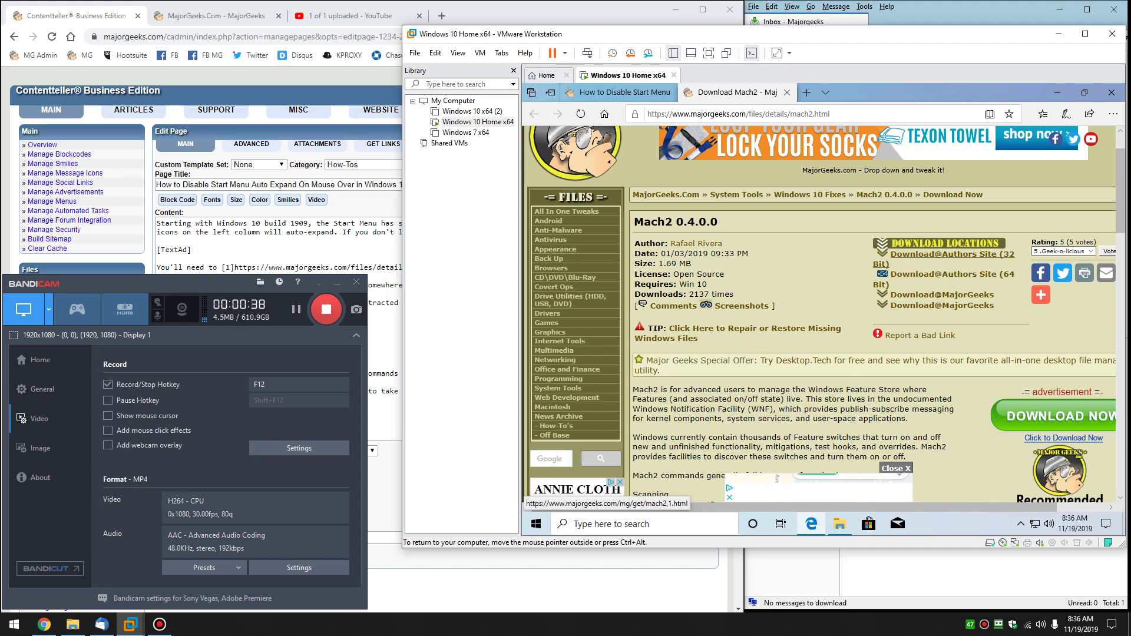
pyautogui.click(787, 93)
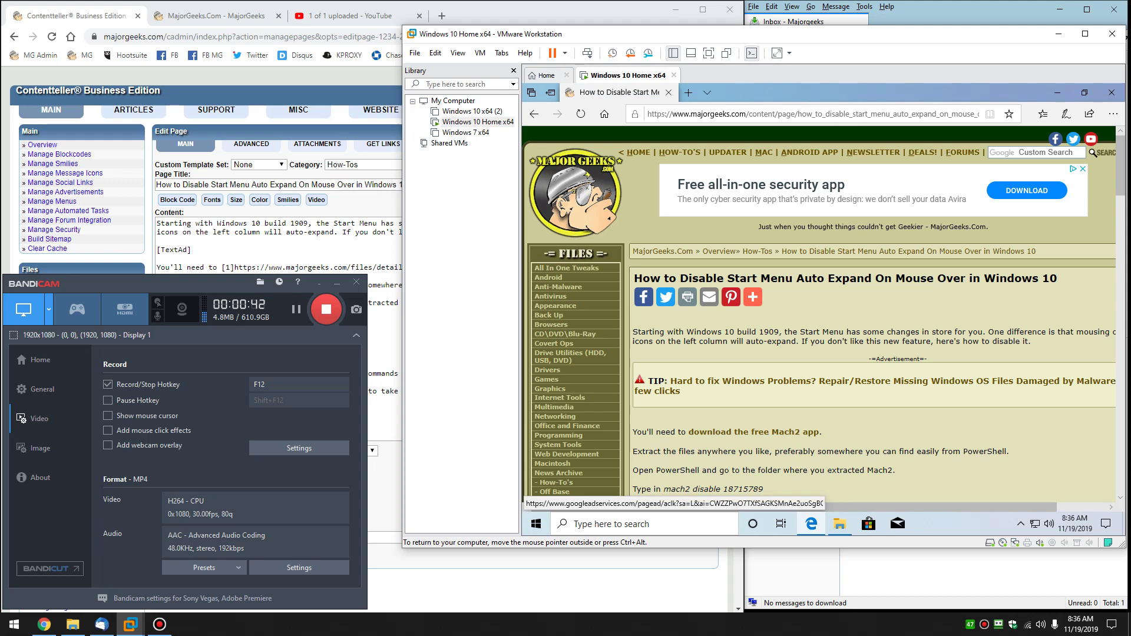
pyautogui.scroll(-2, 766, 383)
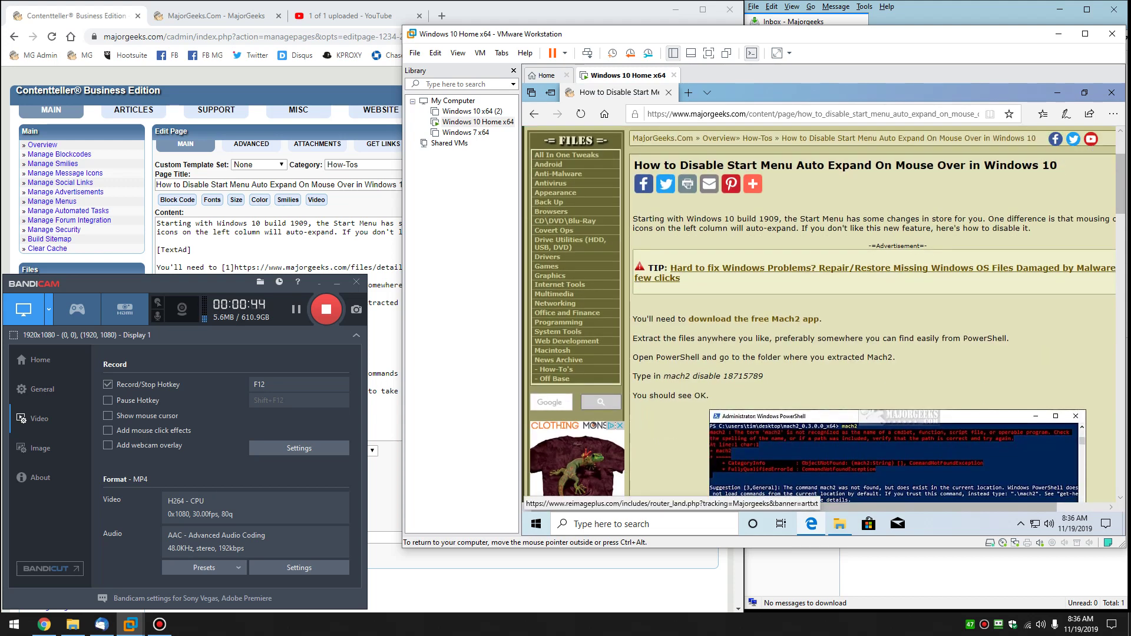
# Extract the desktop archive mach2_0.3.0.0_x64 into a desktop folder named mach2
pyautogui.click(1057, 92)
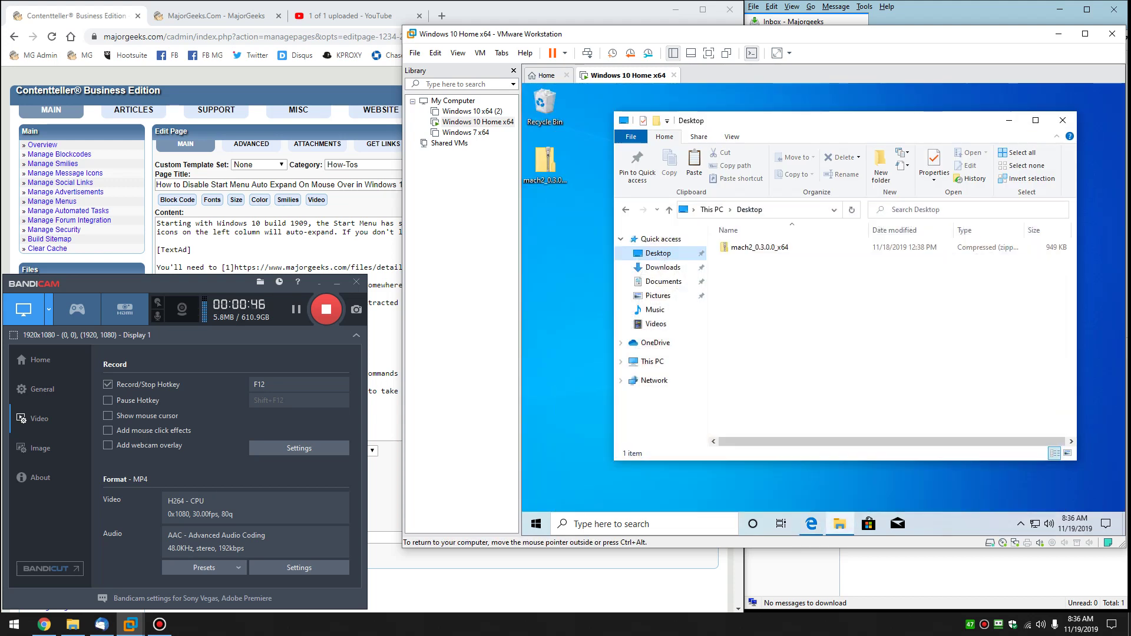
pyautogui.doubleClick(545, 164)
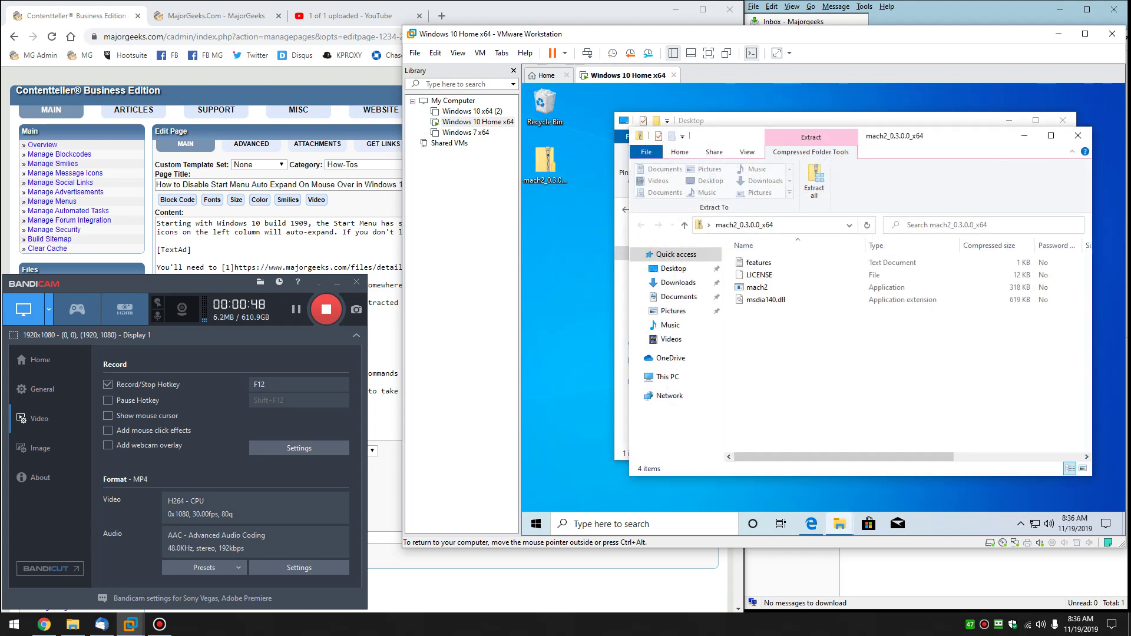
pyautogui.click(545, 165)
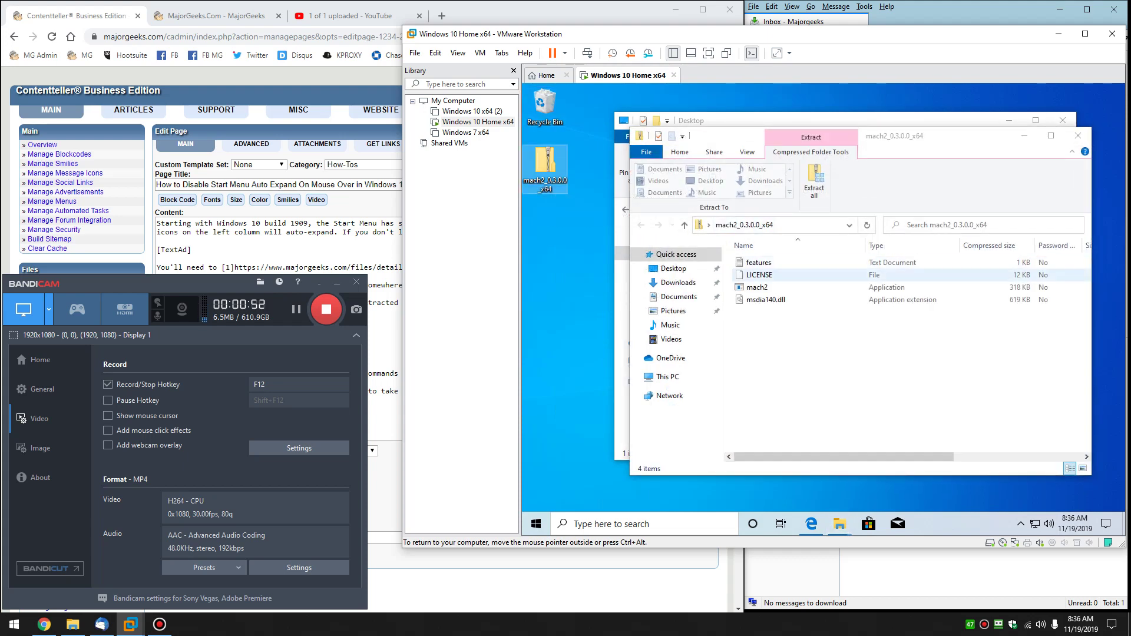
pyautogui.click(814, 181)
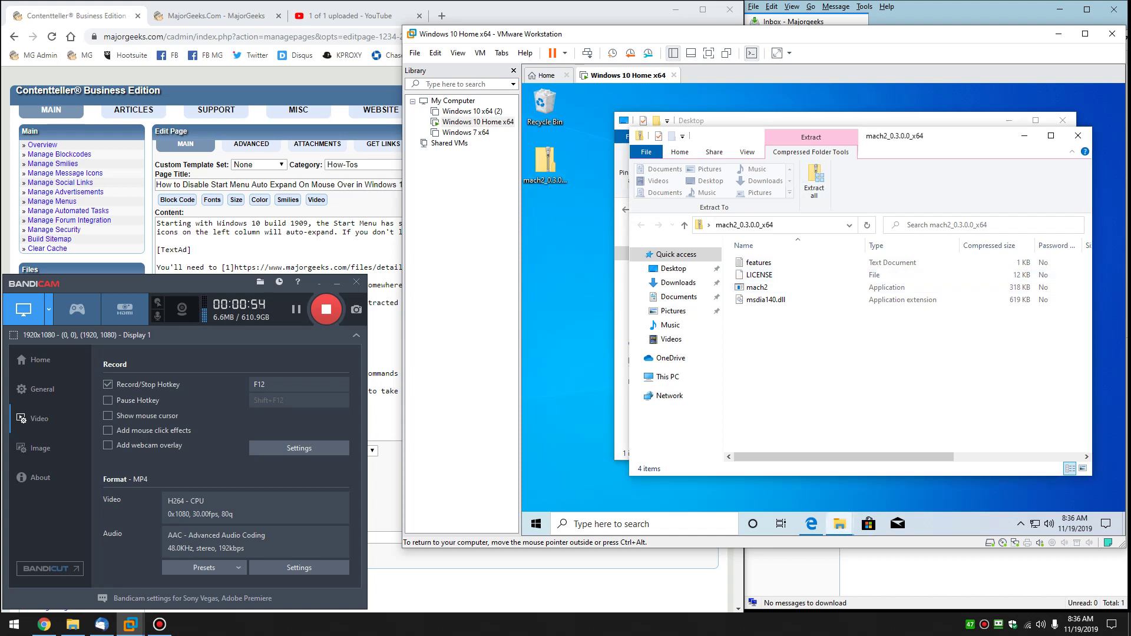
pyautogui.click(815, 183)
pyautogui.click(731, 253)
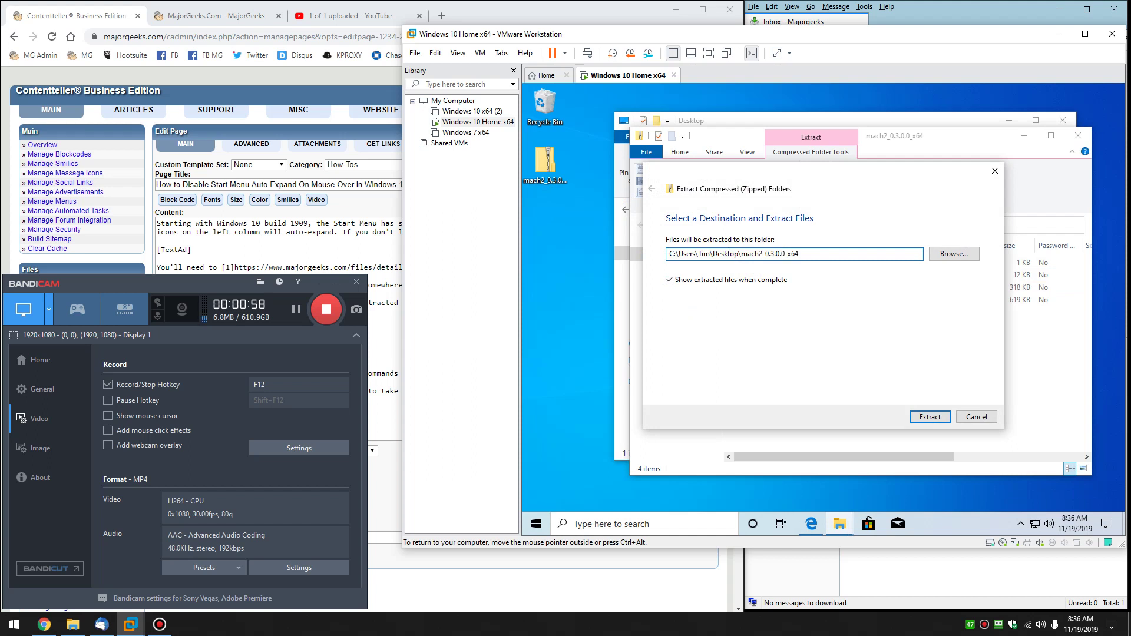
pyautogui.moveTo(762, 253); pyautogui.dragTo(799, 253)
pyautogui.press('BackSpace')
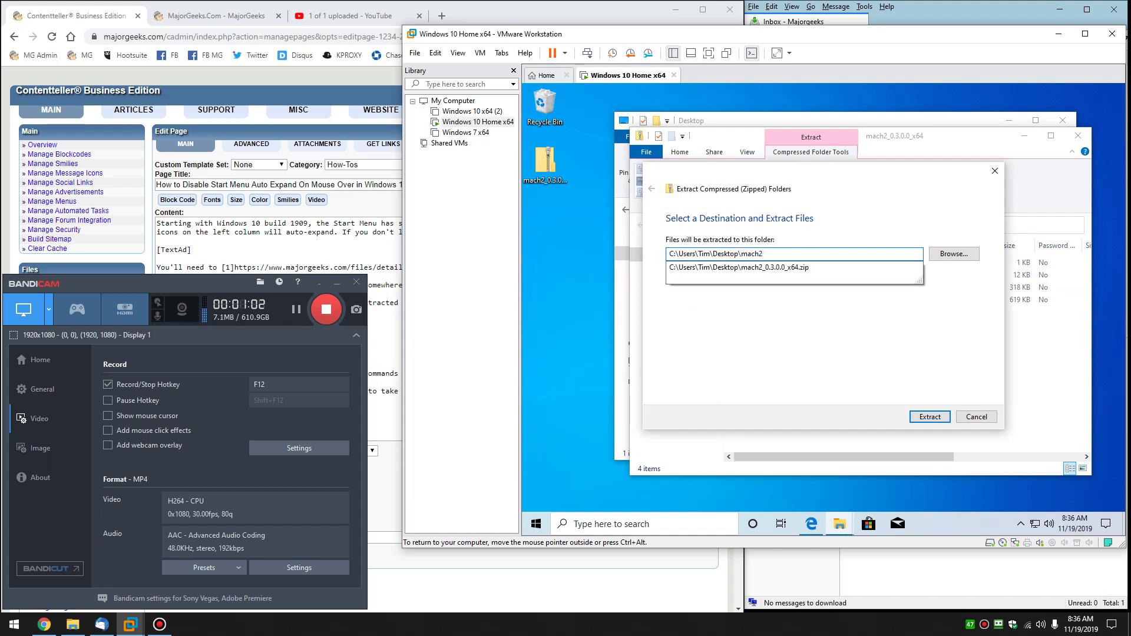
pyautogui.press('Escape')
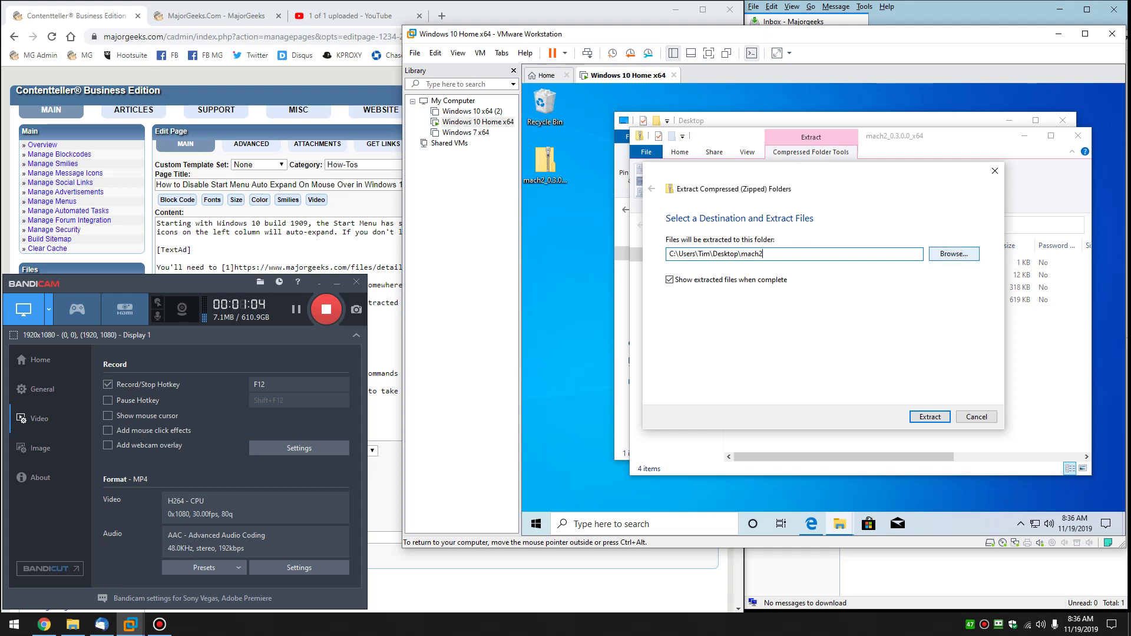
pyautogui.click(929, 417)
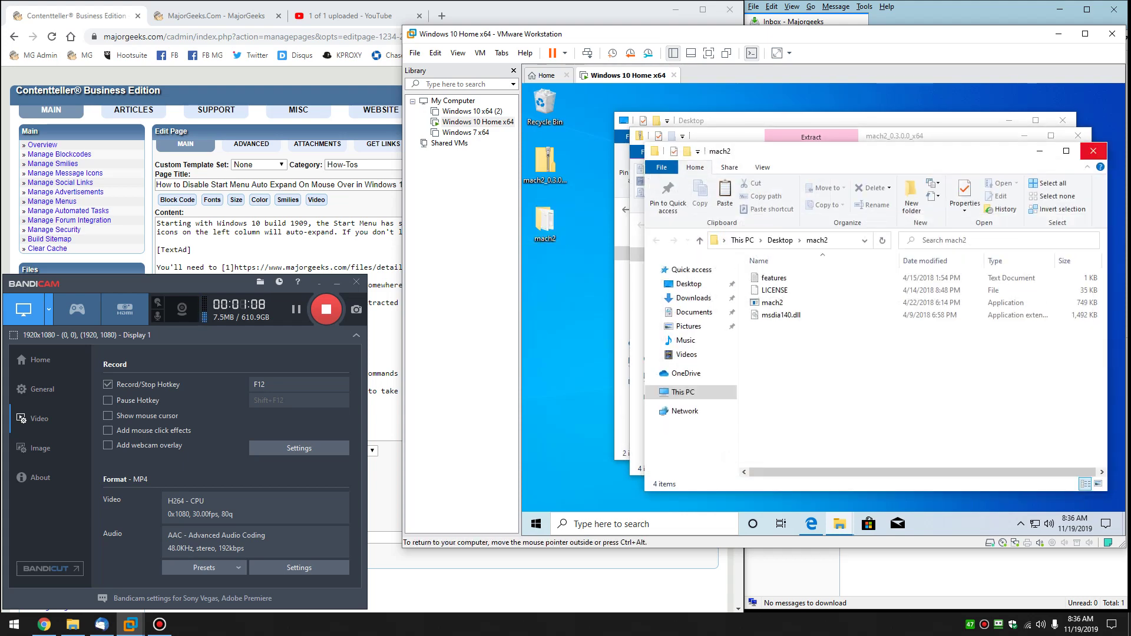
# Close the extracted folder, archive and Desktop windows
pyautogui.click(1093, 151)
pyautogui.click(1079, 136)
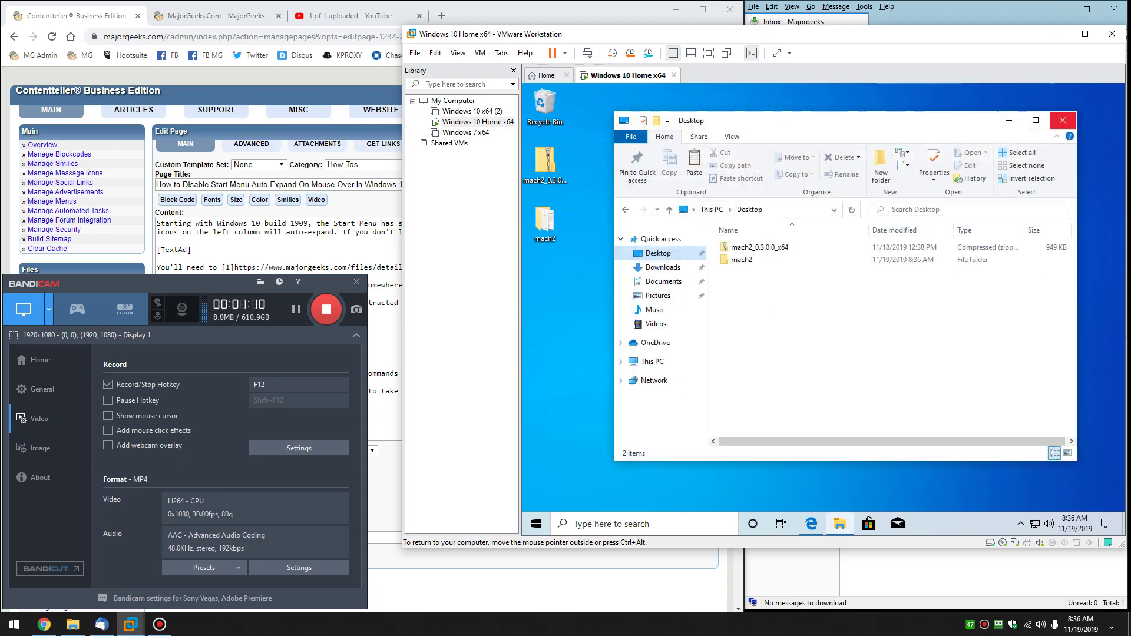
pyautogui.click(1063, 121)
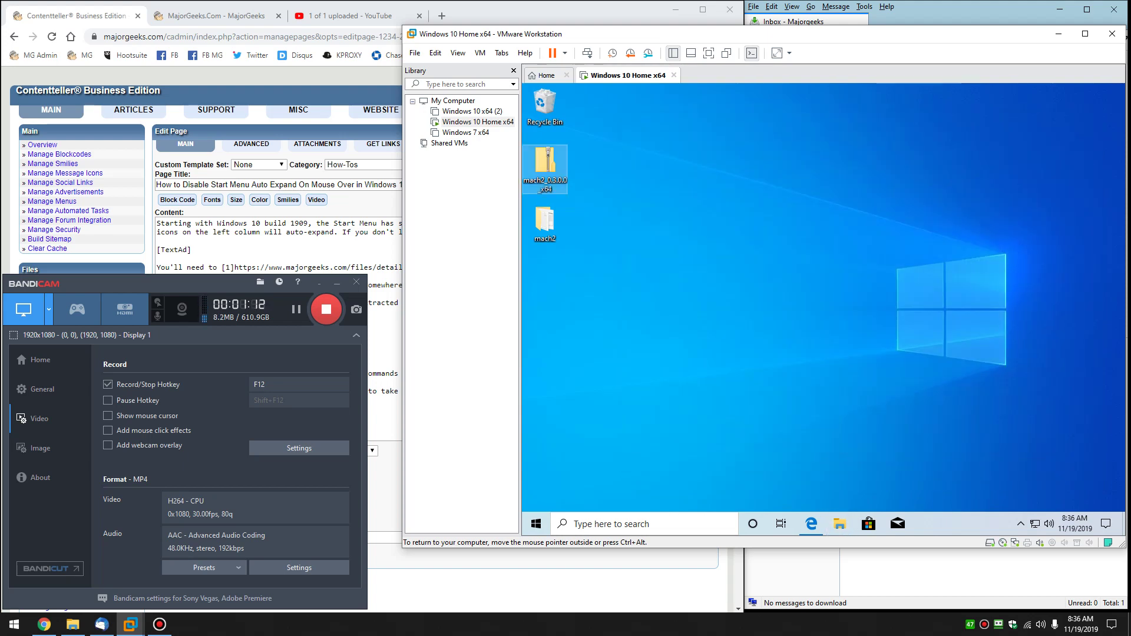
# Open Windows PowerShell with administrator rights, approve the elevation and place its window beside the desktop icons
pyautogui.press('super+x')
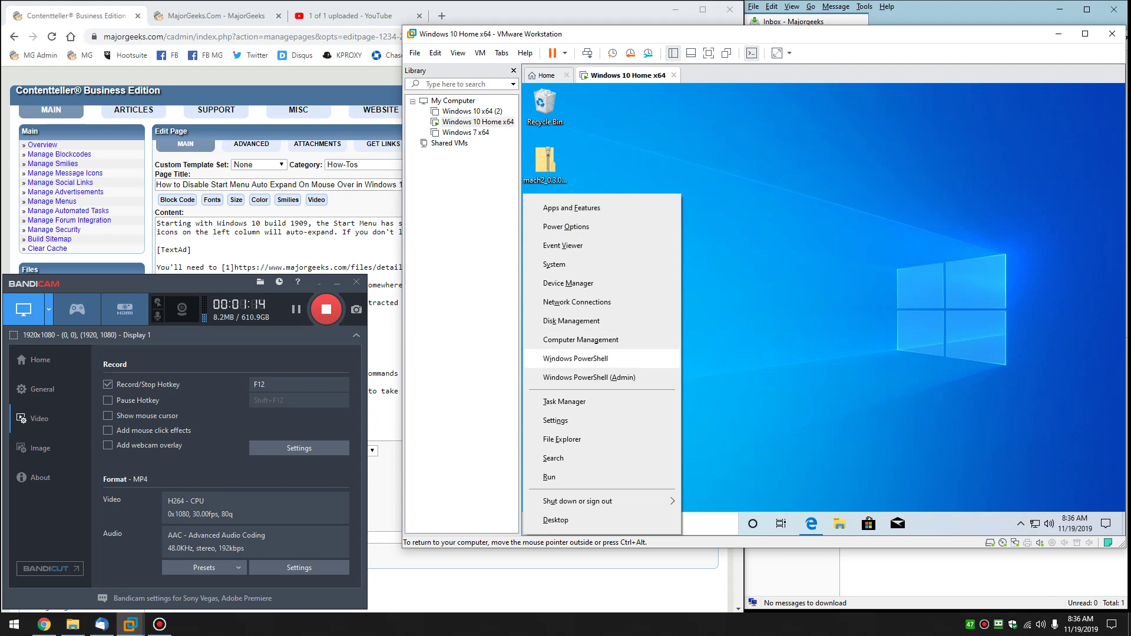
pyautogui.press('Return')
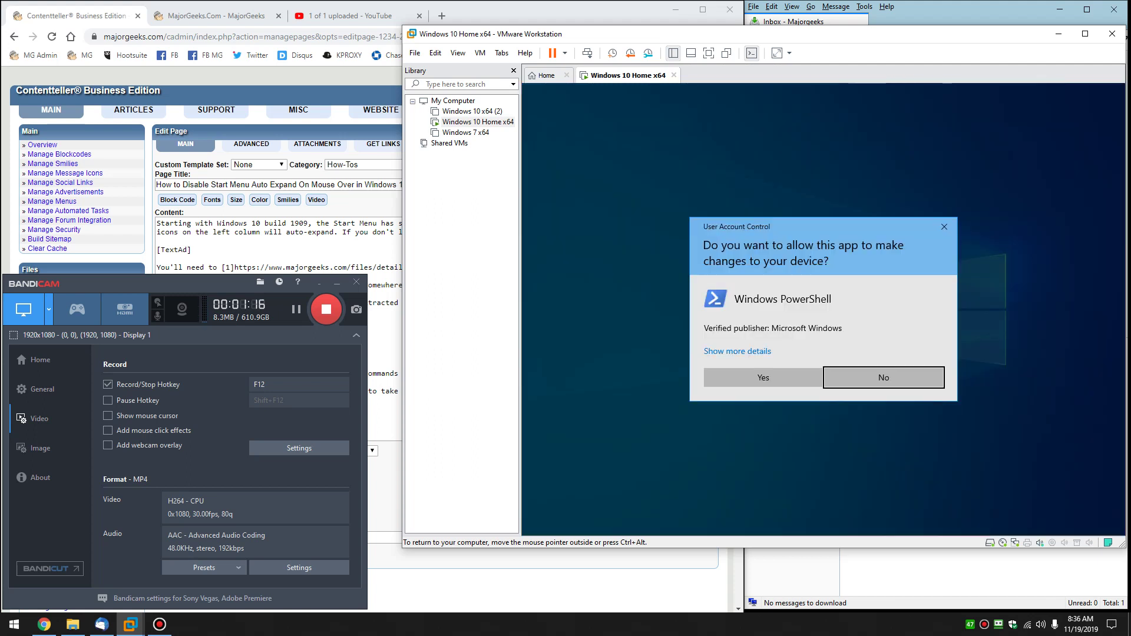
pyautogui.hotkey('alt', 'y')
pyautogui.moveTo(779, 100); pyautogui.dragTo(789, 153)
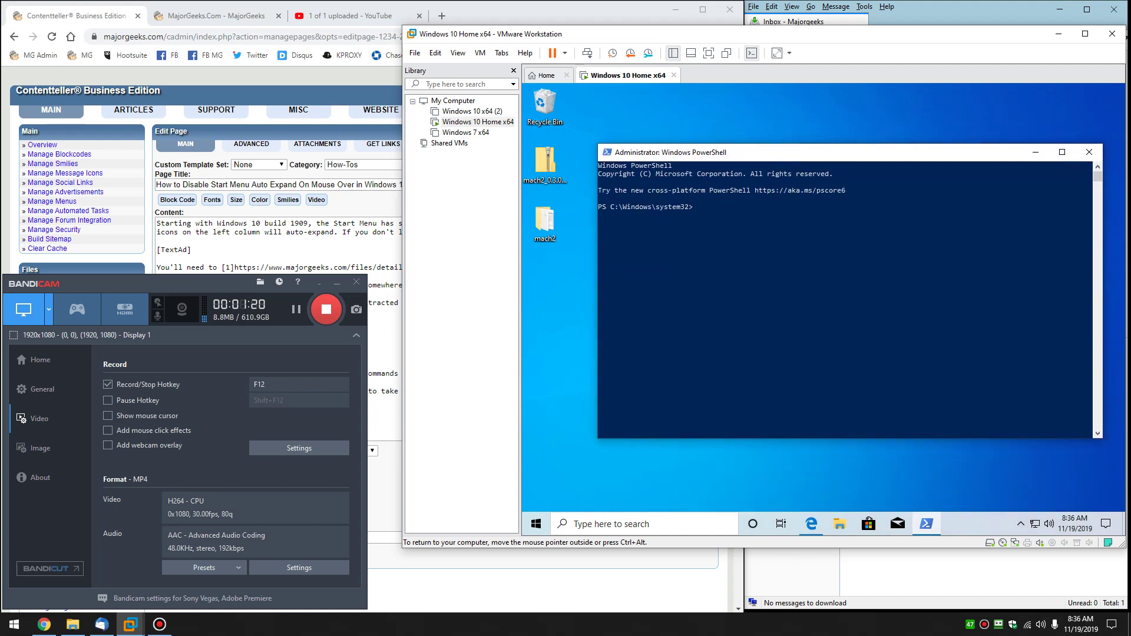
# Change the PowerShell directory to the user's desktop folder and list its contents with dir
pyautogui.write('cd c:\\users\\tim\\d')
pyautogui.write('esktop')
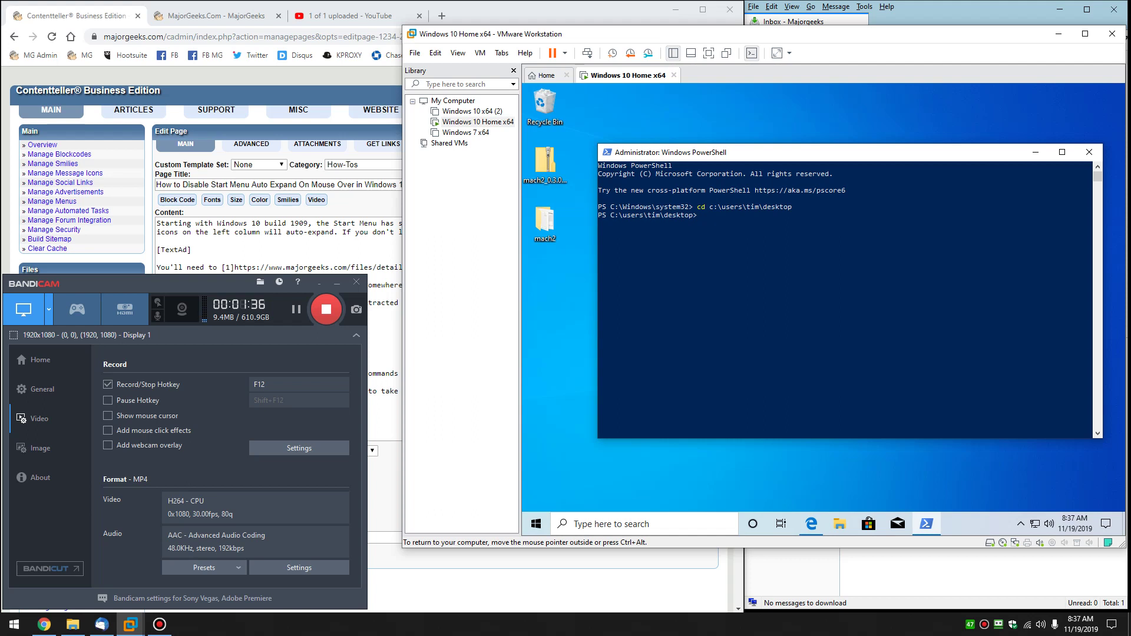
pyautogui.write('dir')
pyautogui.press('Return')
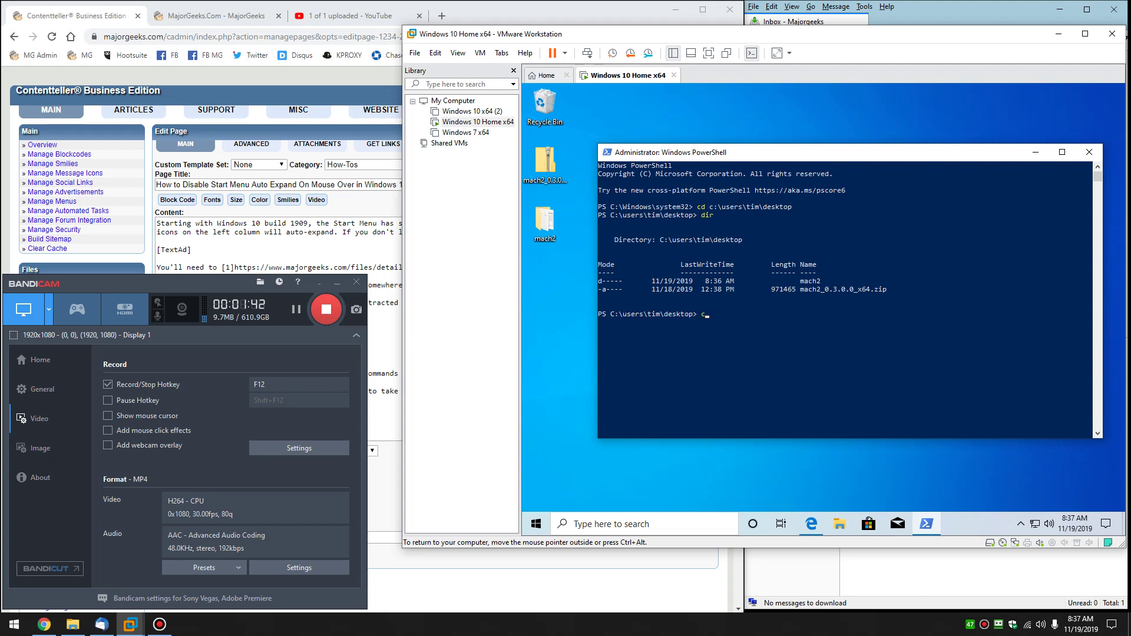
# Change into the mach2 folder with cd mach2 and list its files with dir
pyautogui.press('Return')
pyautogui.write('dir')
pyautogui.press('Return')
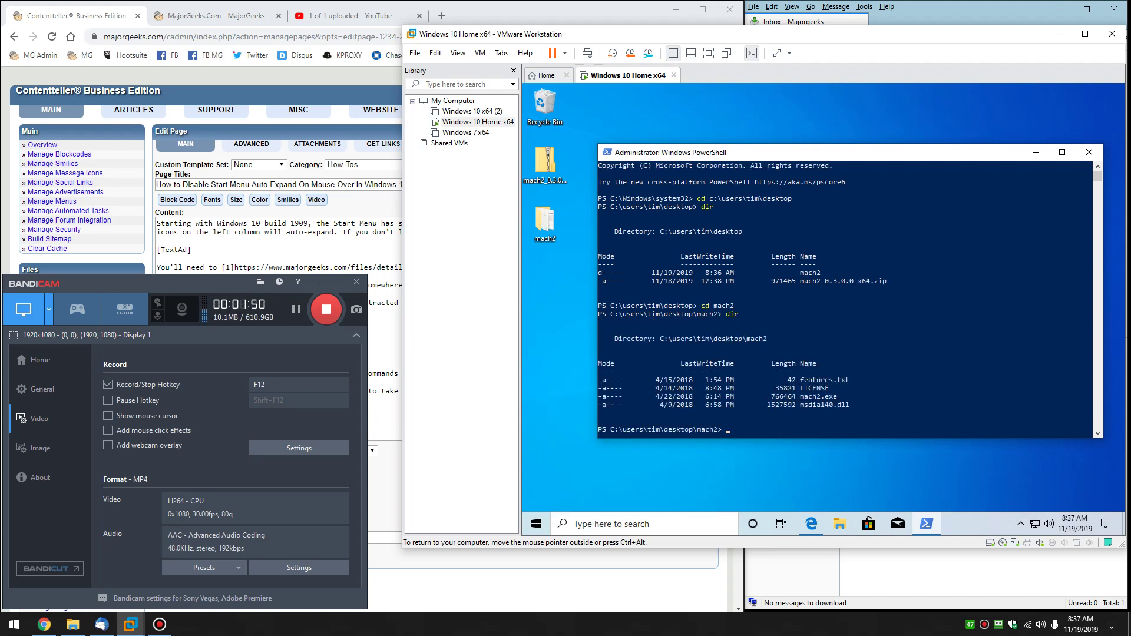
# Copy the command "mach2 disable 18715789" from the article in the browser
pyautogui.click(812, 524)
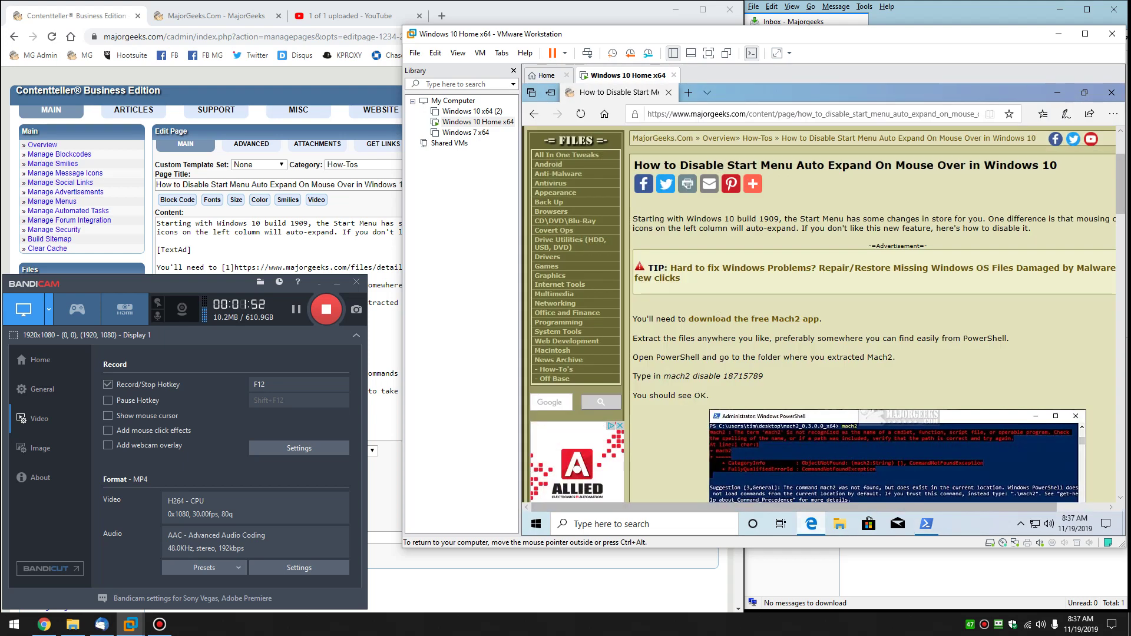
pyautogui.moveTo(664, 377); pyautogui.dragTo(764, 377)
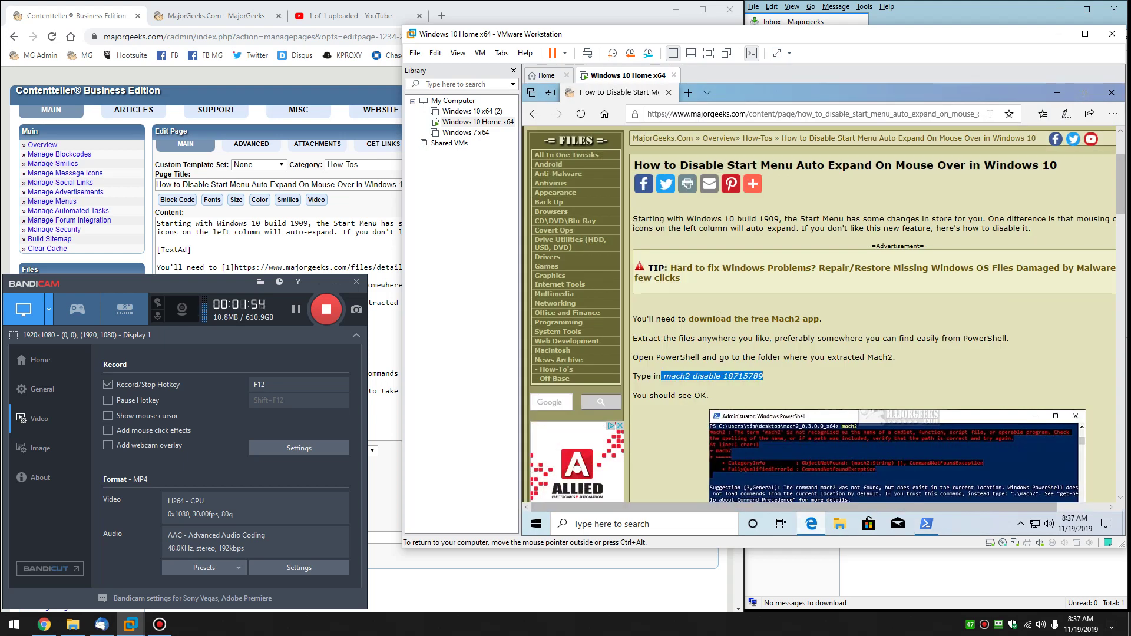
pyautogui.click(772, 378)
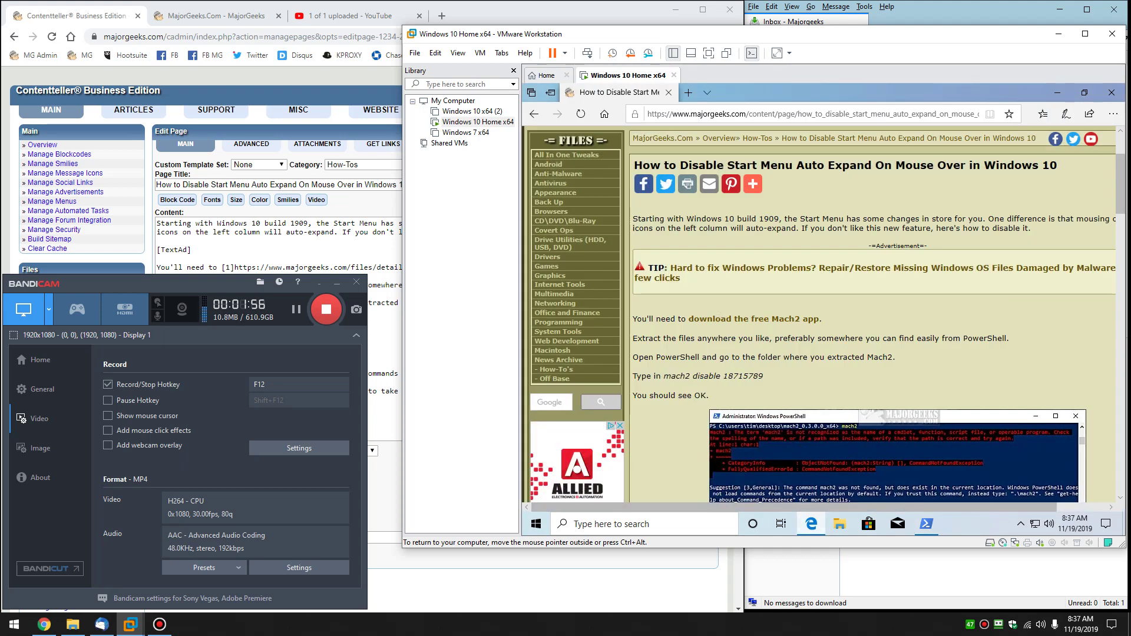
pyautogui.moveTo(663, 376); pyautogui.dragTo(758, 376)
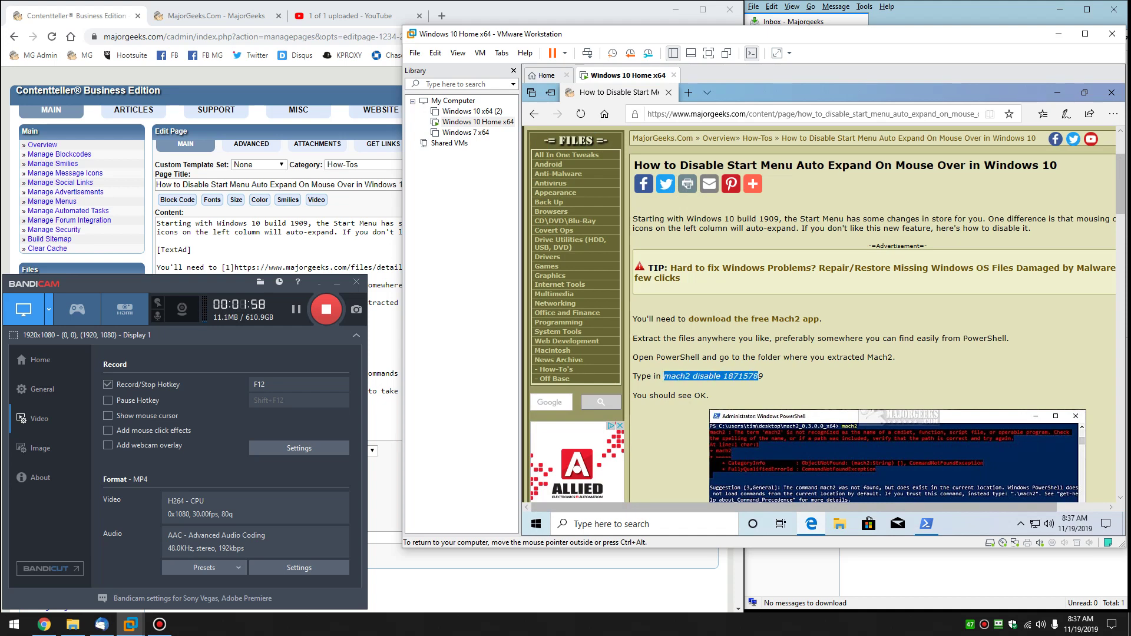
pyautogui.rightClick(760, 377)
pyautogui.click(789, 423)
pyautogui.scroll(-2, 789, 423)
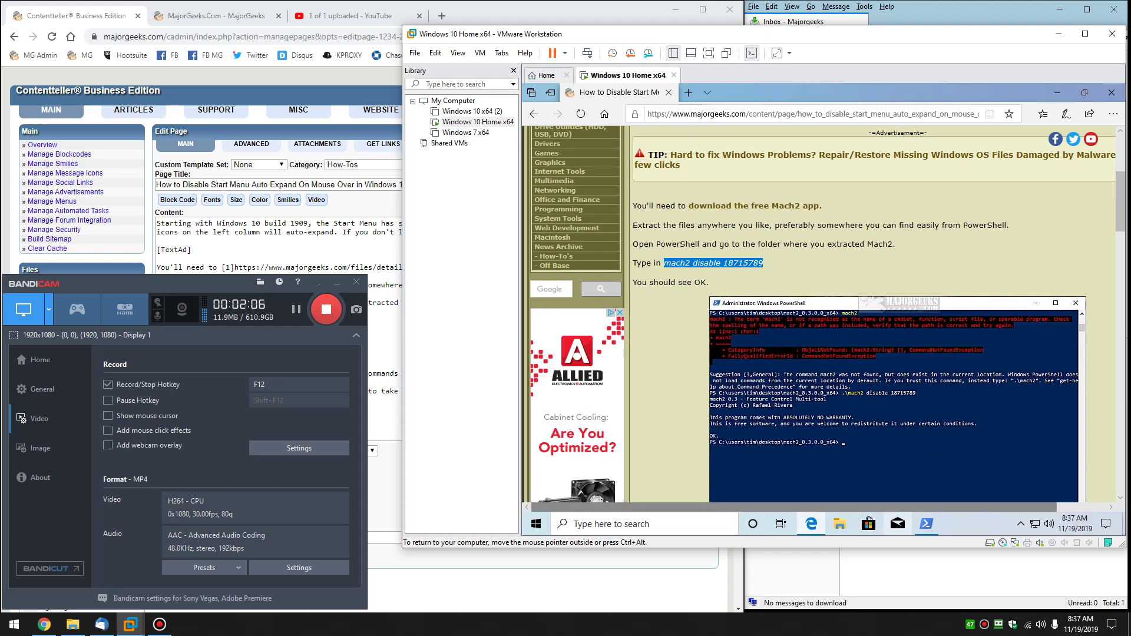
# Try to run "mach2 disable 18715789" in PowerShell from the mach2 folder
pyautogui.click(927, 524)
pyautogui.write('mach2 disable 18715789')
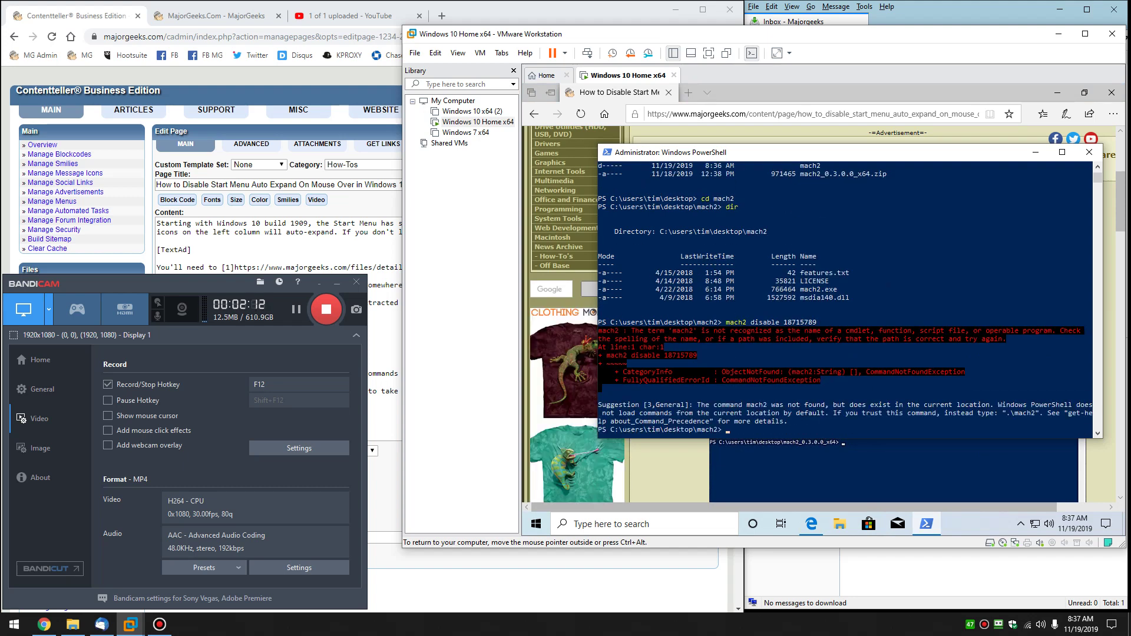
pyautogui.hotkey('ctrl', 'alt')
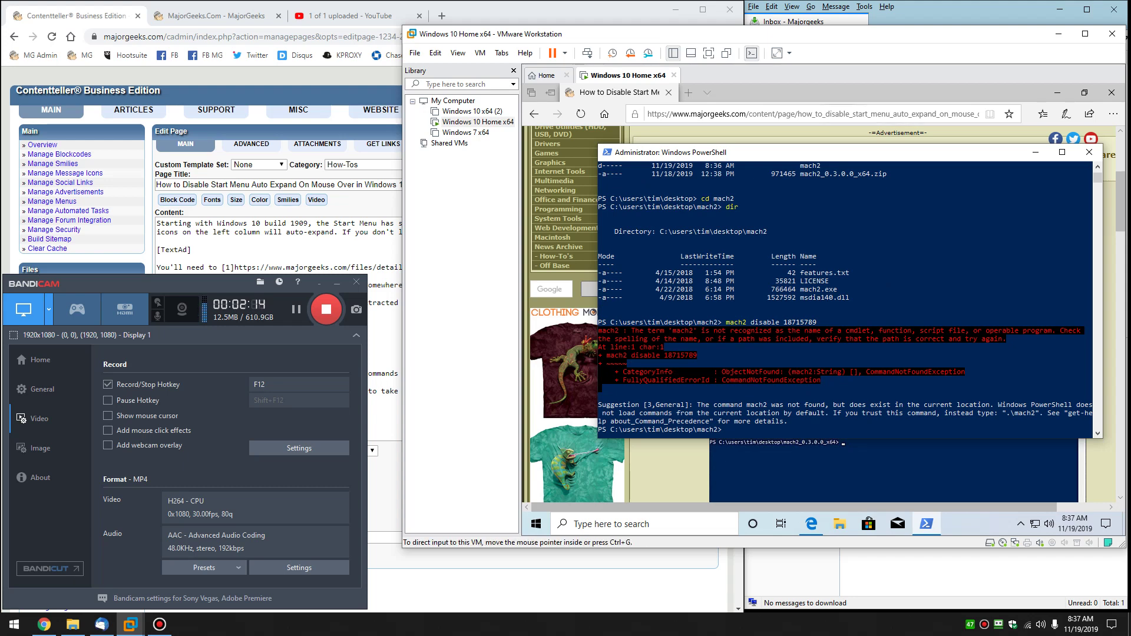
# Copy the alternative command ".\mach2 disable 18715789" from the article in the browser
pyautogui.click(812, 524)
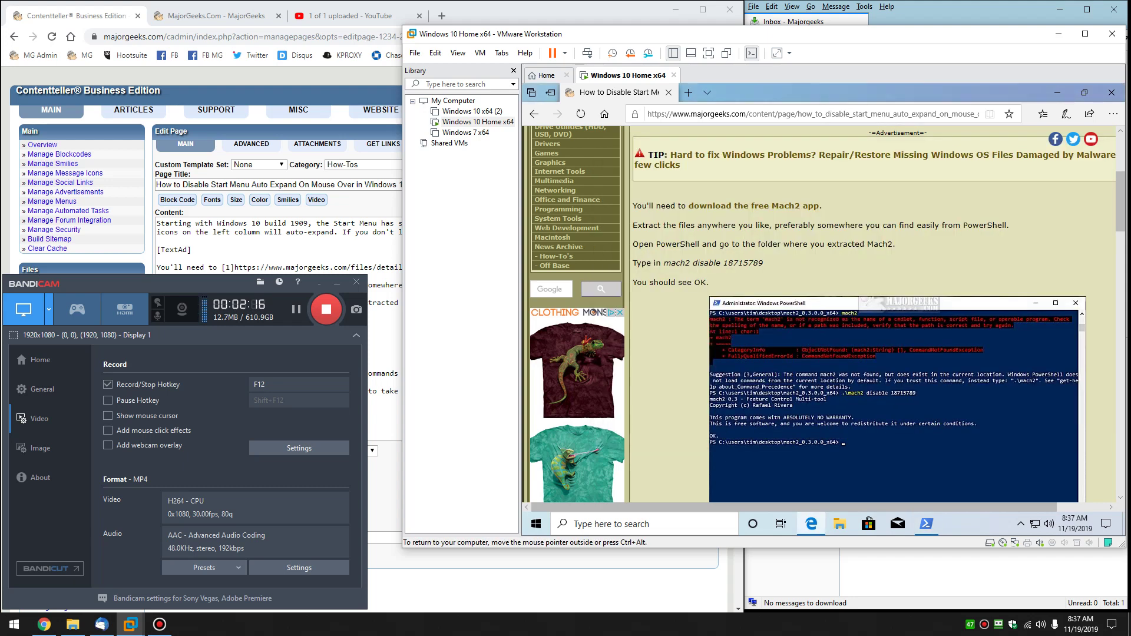
pyautogui.scroll(-5, 824, 312)
pyautogui.scroll(3, 825, 312)
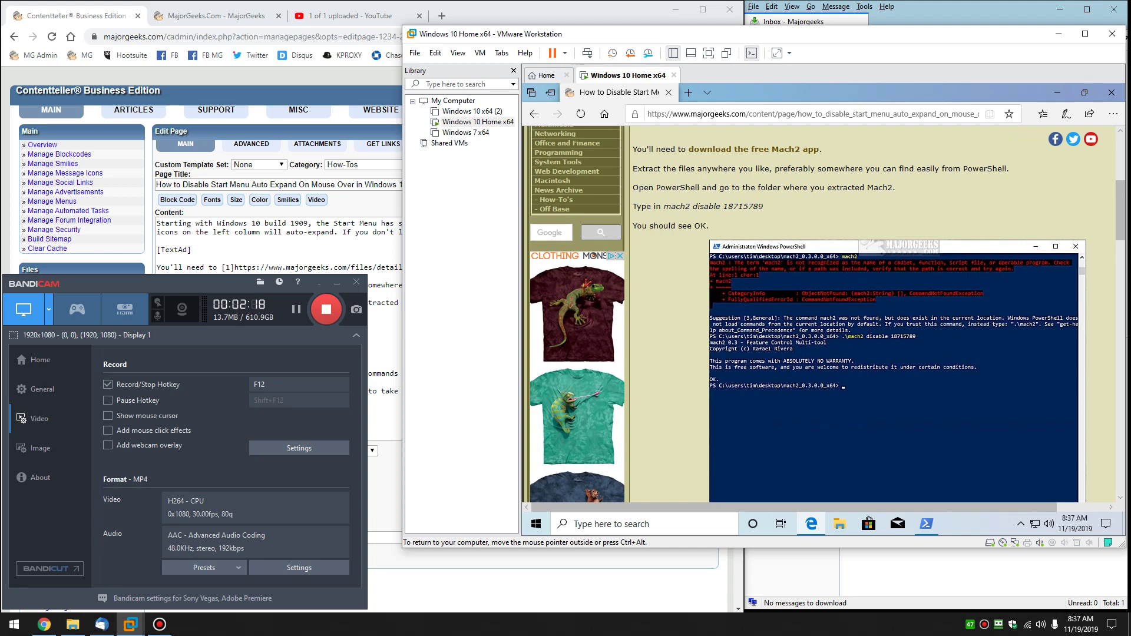
pyautogui.scroll(-3, 825, 313)
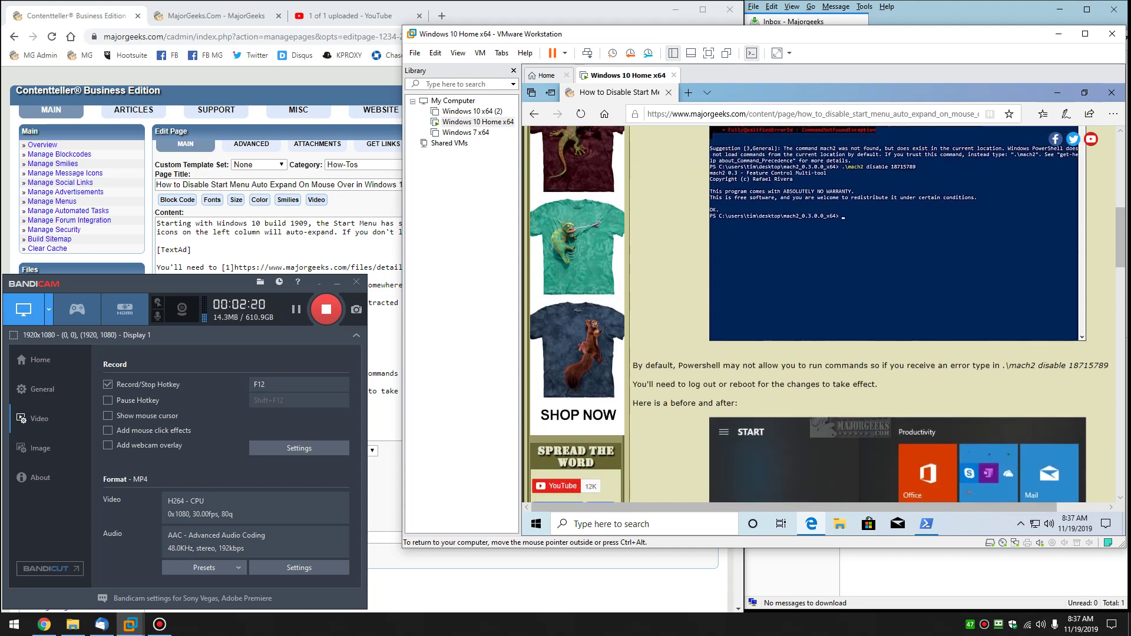
pyautogui.moveTo(1003, 365); pyautogui.dragTo(1109, 365)
pyautogui.rightClick(1060, 365)
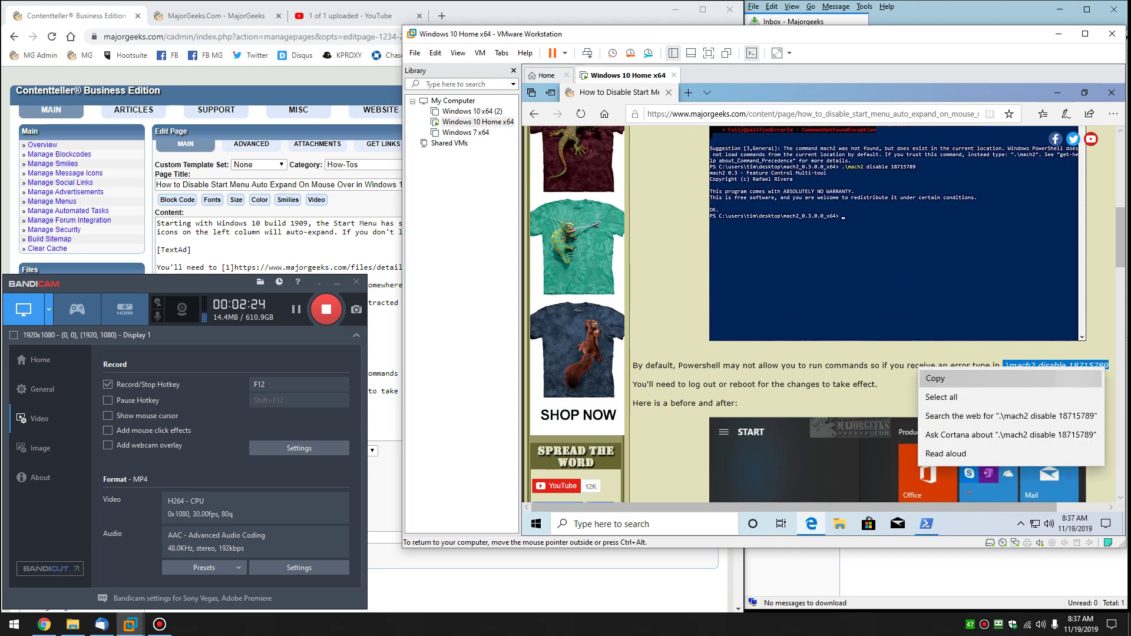
pyautogui.click(940, 373)
# Run ".\mach2 disable 18715789" in PowerShell from the mach2 folder
pyautogui.click(927, 524)
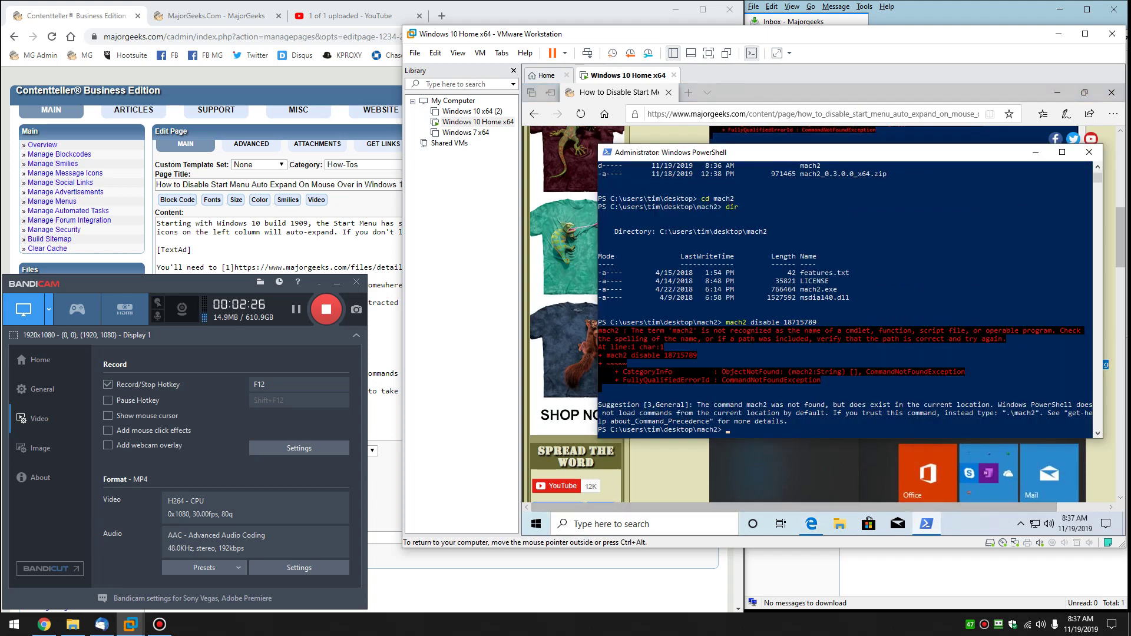
pyautogui.hotkey('ctrl', 'v')
pyautogui.press('Return')
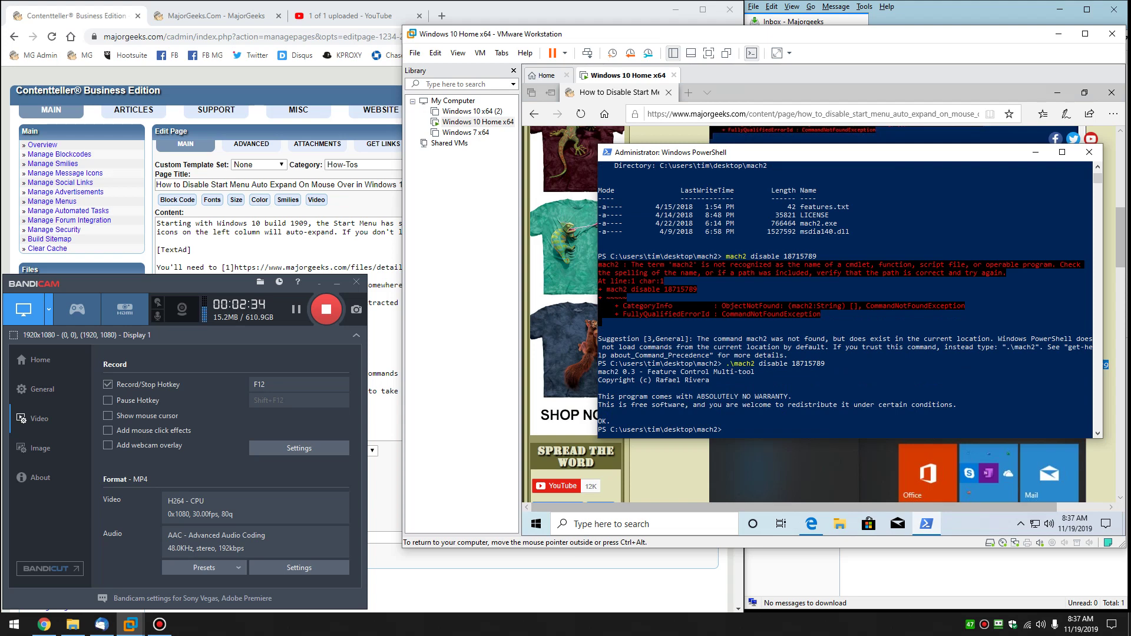
# Read the article's note on logging out or rebooting, and minimize the browser
pyautogui.click(670, 472)
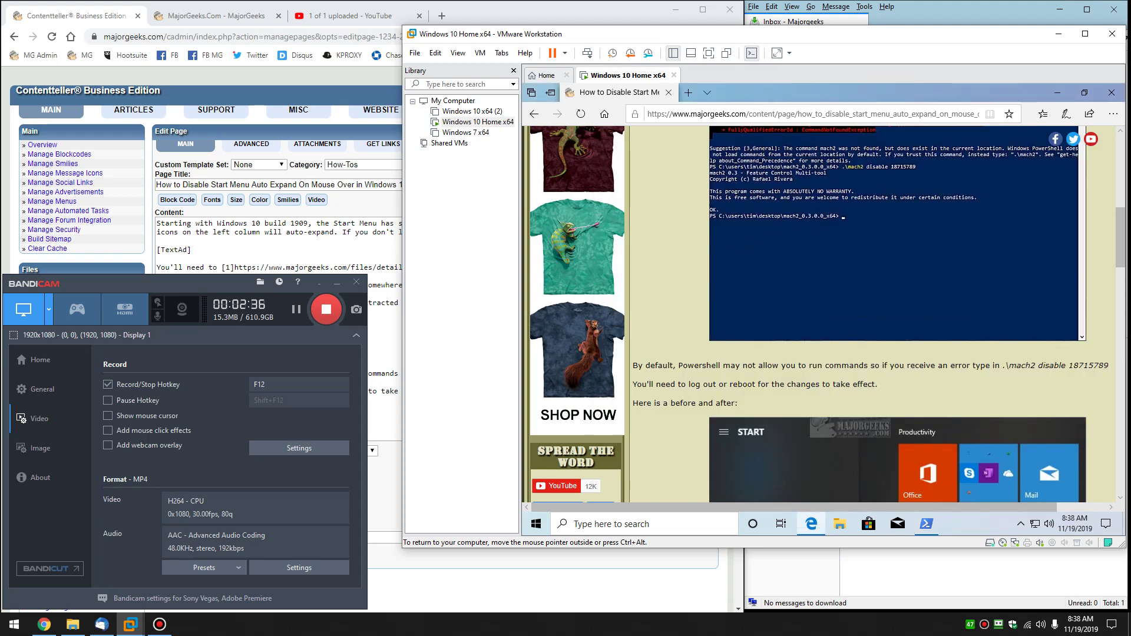
pyautogui.scroll(-2, 819, 312)
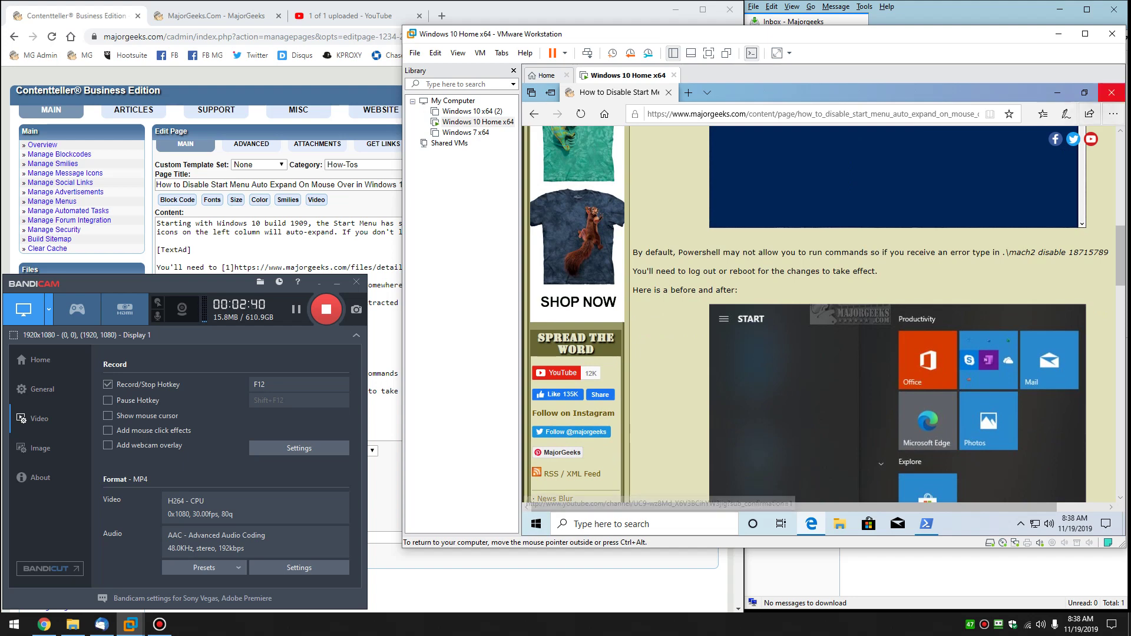
pyautogui.click(1058, 93)
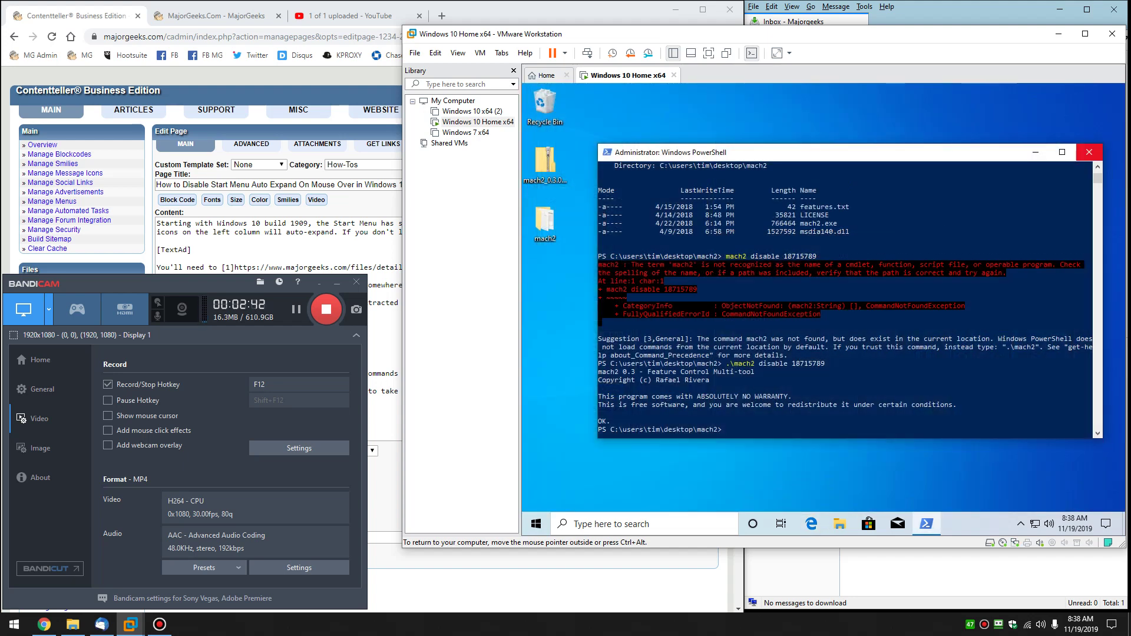
# Close PowerShell and restart Windows in the virtual machine
pyautogui.click(1089, 152)
pyautogui.click(535, 524)
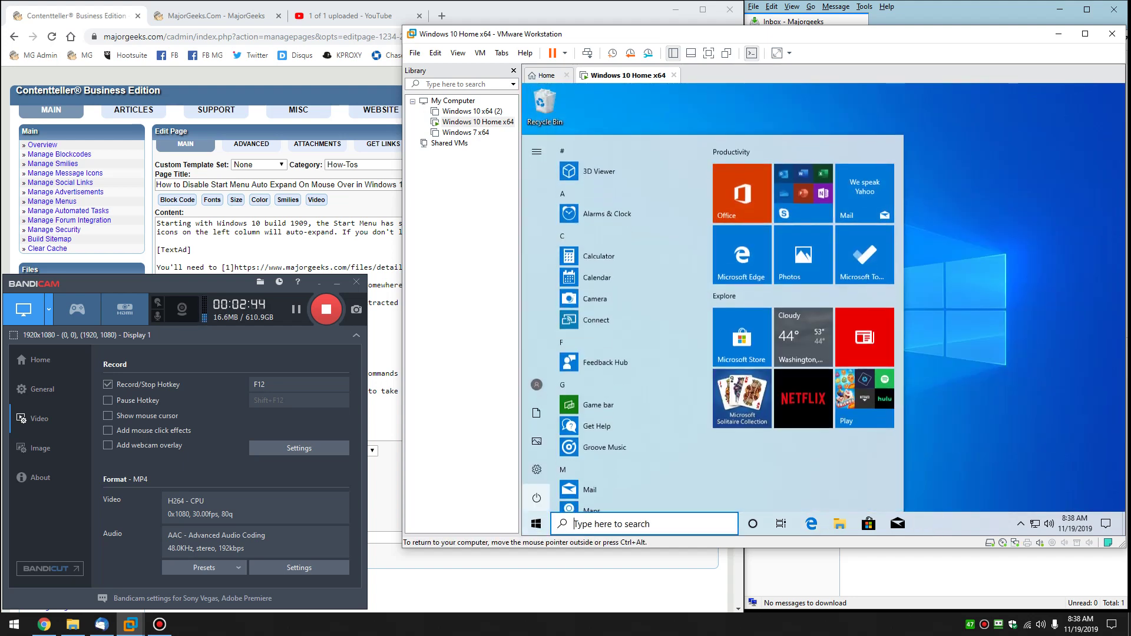
pyautogui.click(536, 498)
pyautogui.click(558, 469)
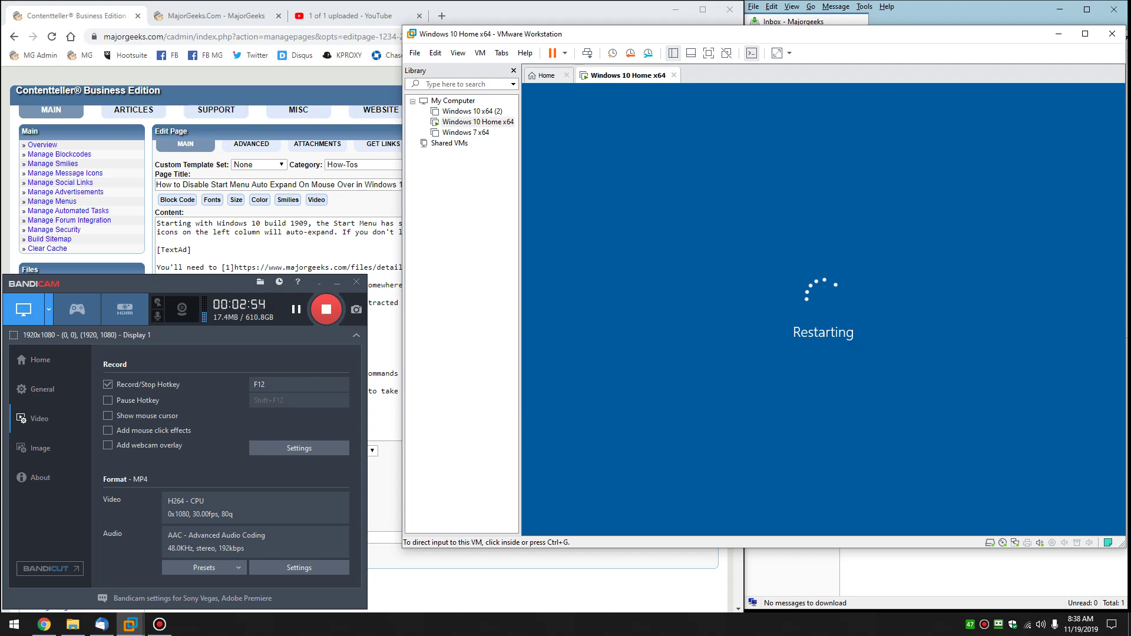
pyautogui.click(296, 309)
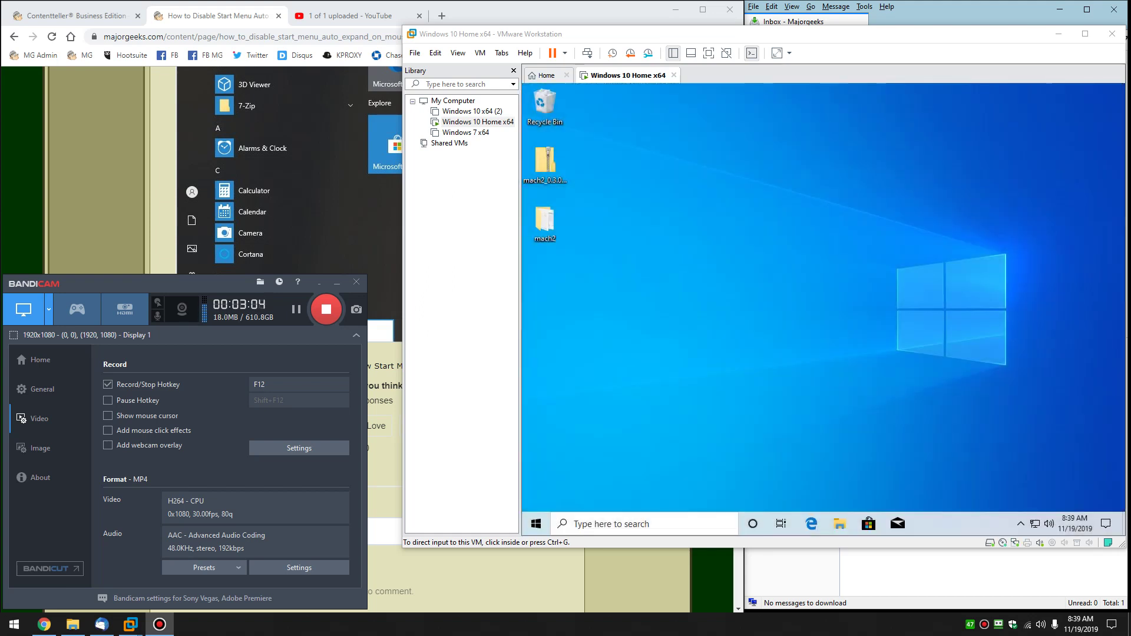
# Open the Start menu to check its left icon column for auto-expansion, and close it
pyautogui.click(535, 523)
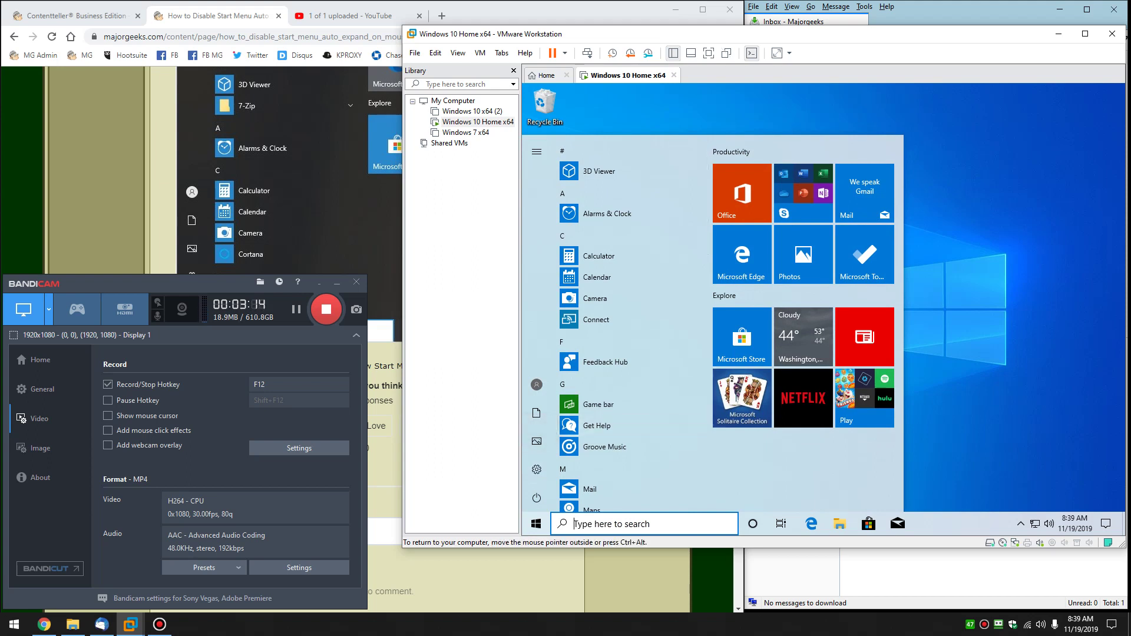
pyautogui.press('Escape')
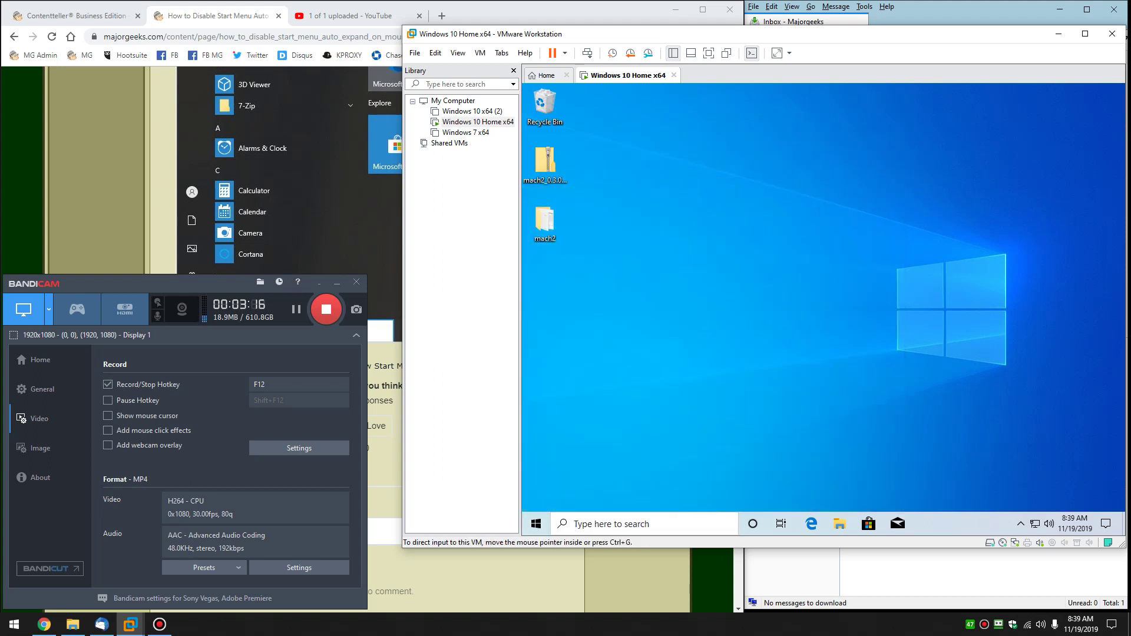
# Open the MajorGeeks article on disabling Start menu auto expand in the virtual machine's Edge browser
pyautogui.click(811, 524)
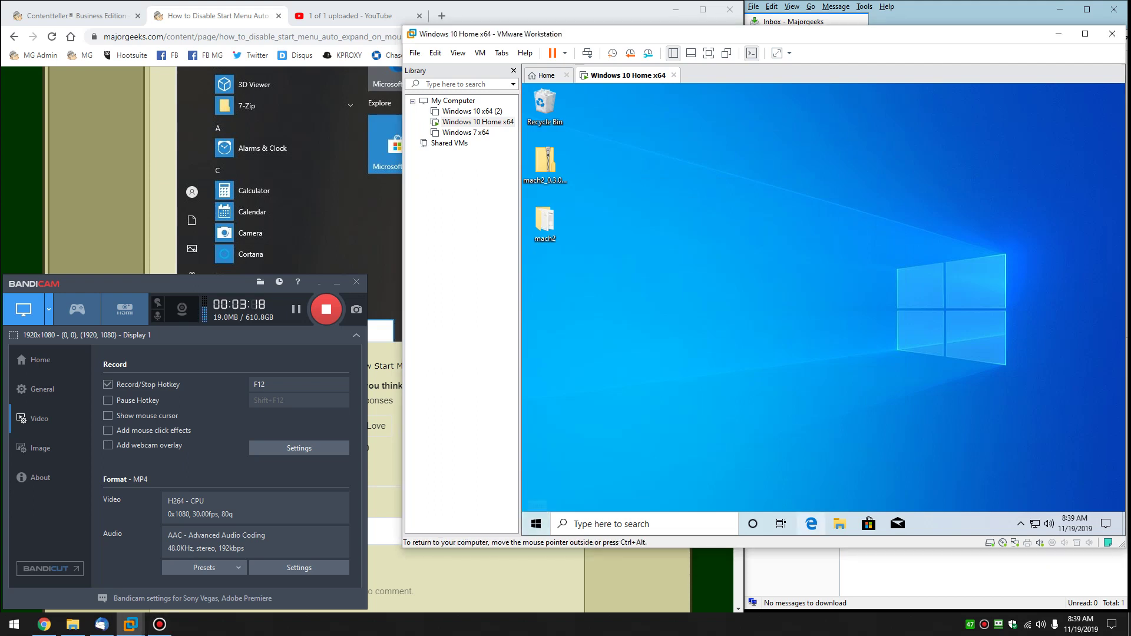
pyautogui.click(812, 523)
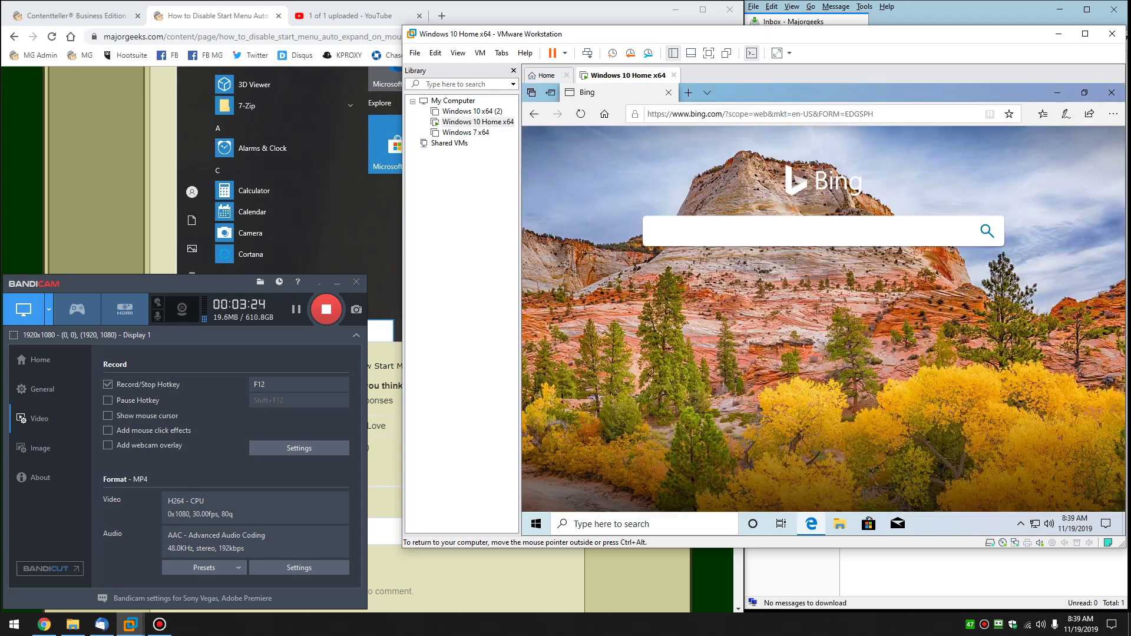
pyautogui.click(811, 114)
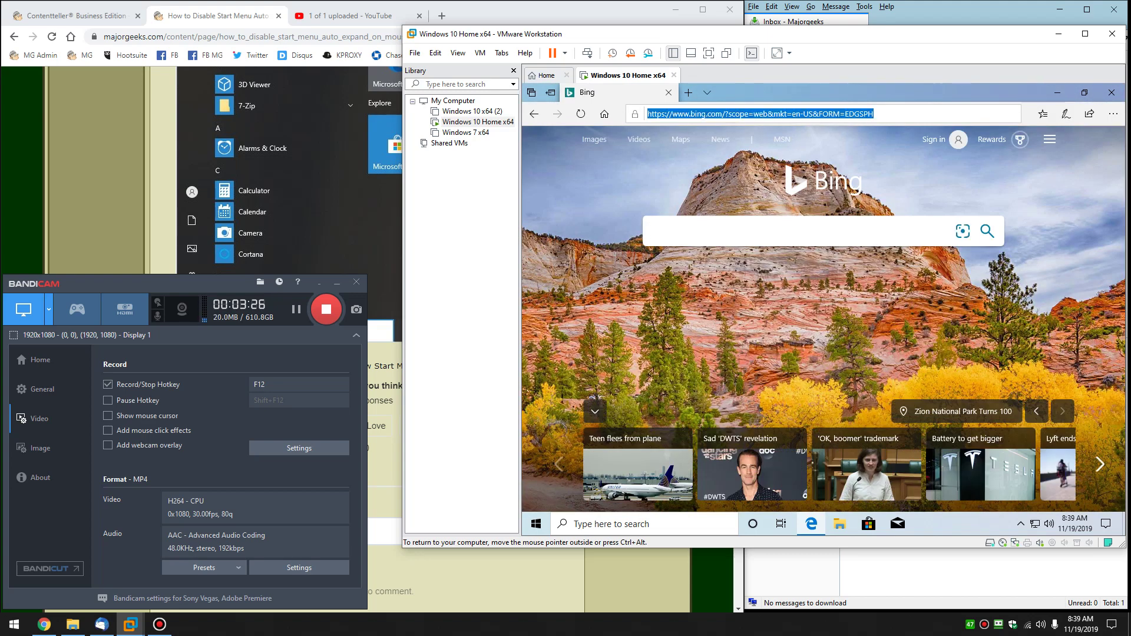
pyautogui.hotkey('ctrl', 'v')
pyautogui.press('Return')
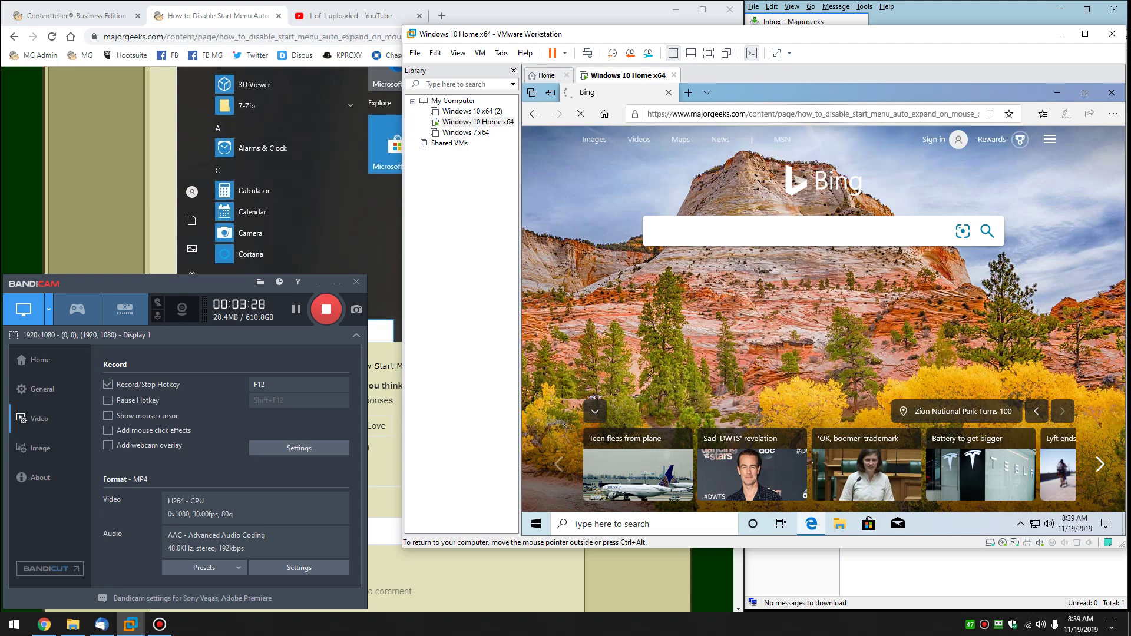
# Copy the restore command "mach2.exe enable 18715789" from the end of the article
pyautogui.scroll(-15, 819, 312)
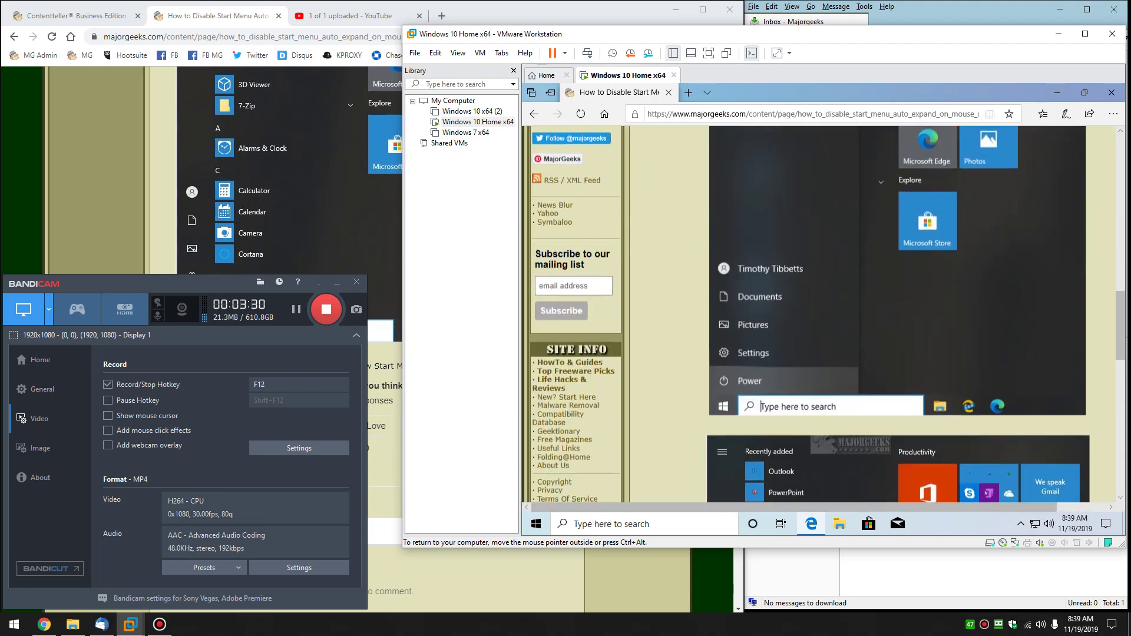
pyautogui.scroll(-4, 819, 313)
pyautogui.scroll(3, 819, 312)
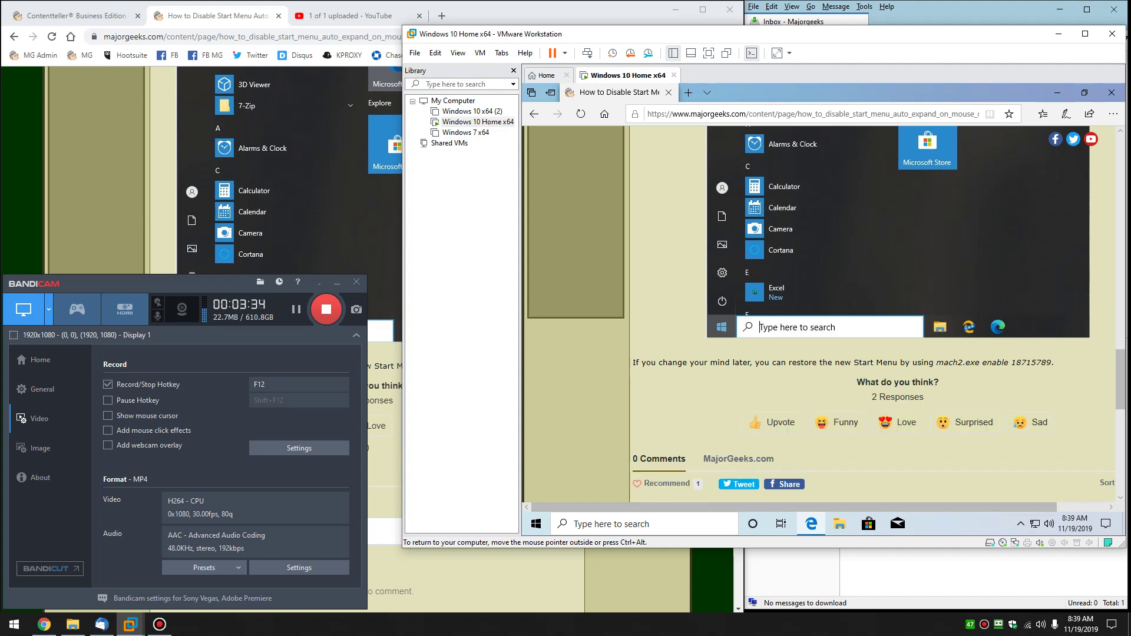
pyautogui.moveTo(937, 363); pyautogui.dragTo(1051, 363)
pyautogui.hotkey('ctrl', 'c')
pyautogui.rightClick(1051, 363)
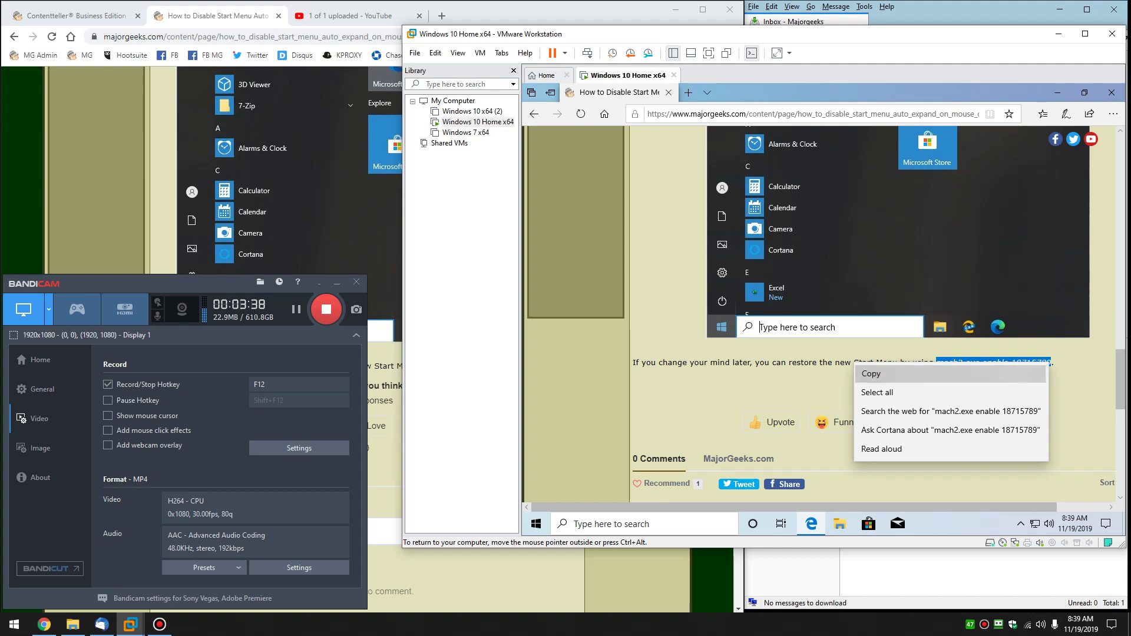
pyautogui.click(949, 374)
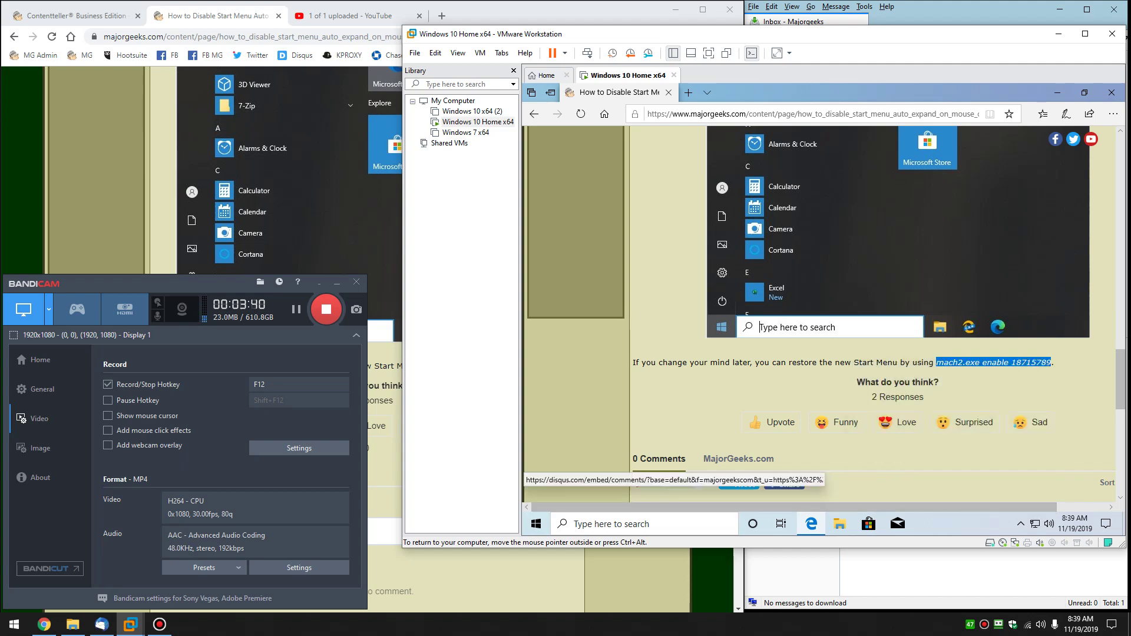
# Open PowerShell as administrator and try to run "mach2.exe enable 18715789" from C:\Windows\system32
pyautogui.rightClick(535, 524)
pyautogui.click(589, 378)
pyautogui.click(763, 377)
pyautogui.moveTo(826, 110)
pyautogui.mouseDown()
pyautogui.moveTo(822, 175)
pyautogui.moveTo(822, 108)
pyautogui.mouseUp()
pyautogui.hotkey('ctrl', 'v')
pyautogui.press('Return')
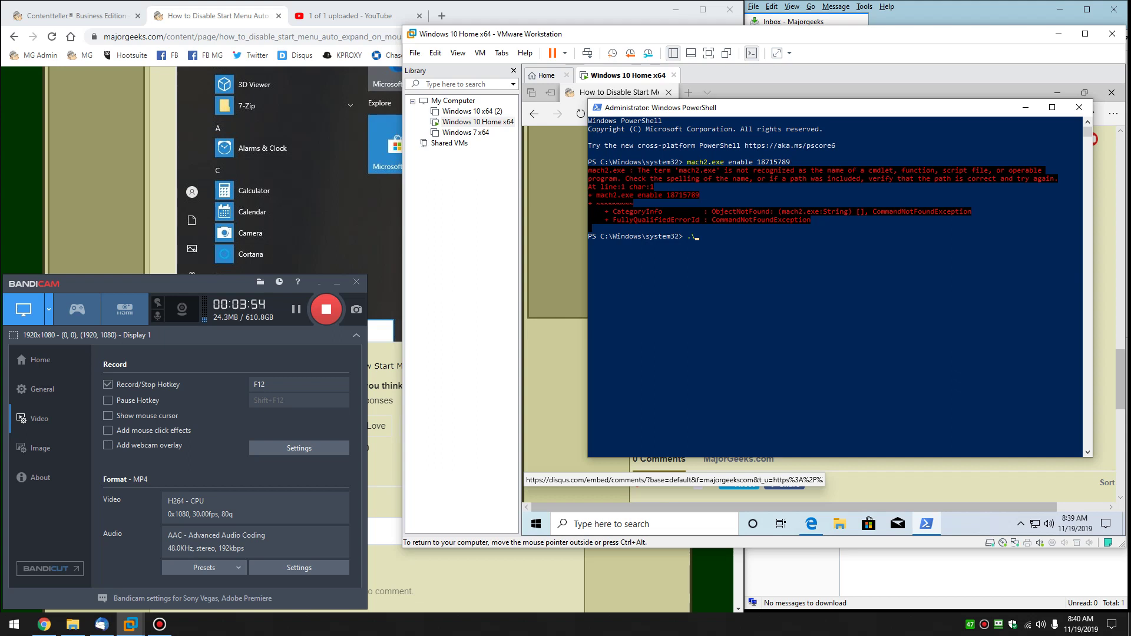
# Try to run ".\mach2.exe enable 18715789" from C:\Windows\system32 and minimize PowerShell
pyautogui.hotkey('ctrl', 'v')
pyautogui.press('Return')
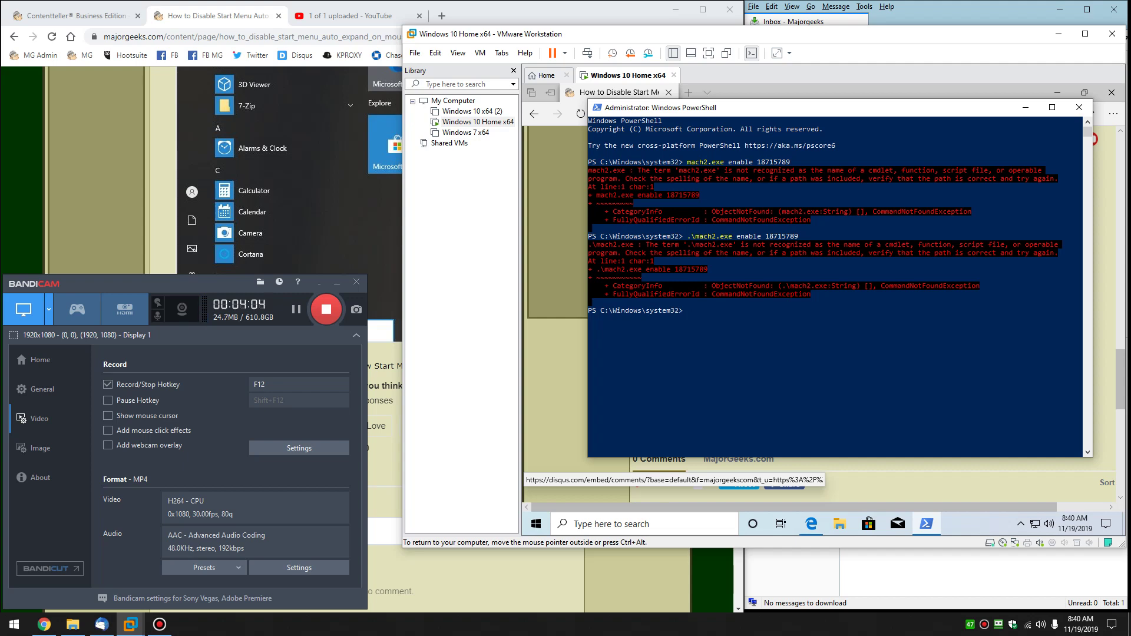
pyautogui.click(1026, 108)
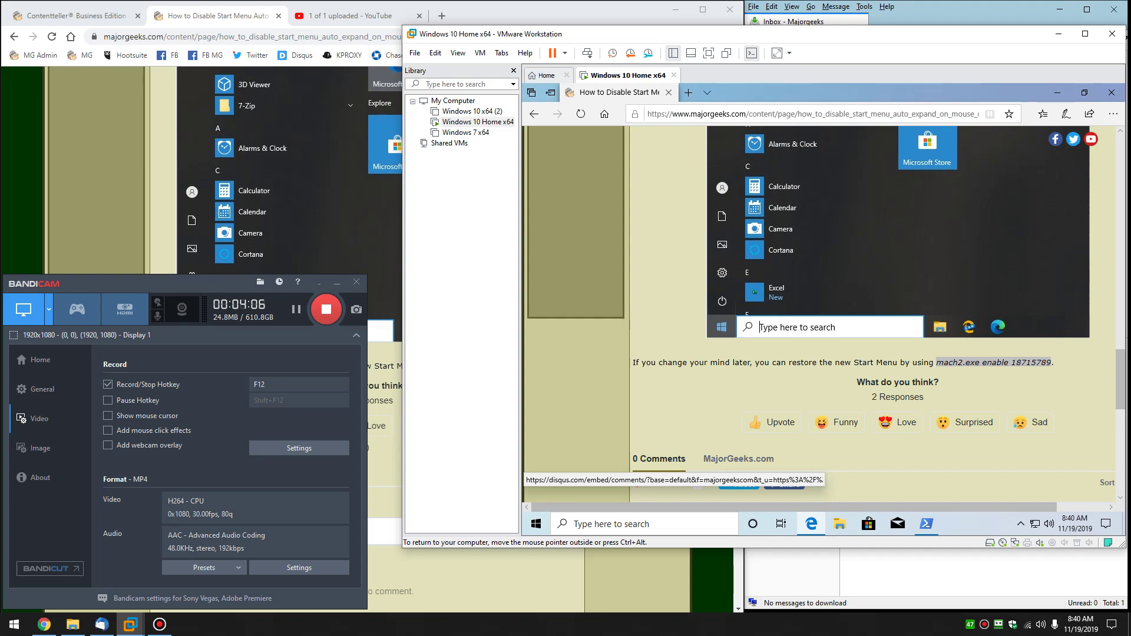
# Compare the article's ".\mach2" prefix in the disable command with its restore command for the new Start menu
pyautogui.scroll(10, 825, 312)
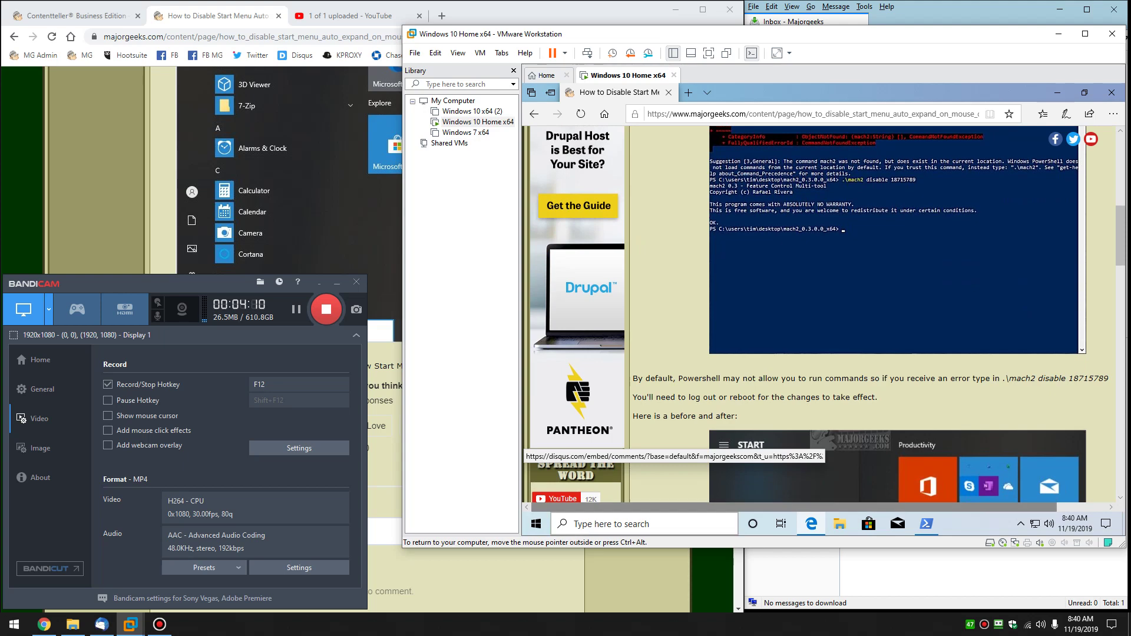
pyautogui.click(927, 524)
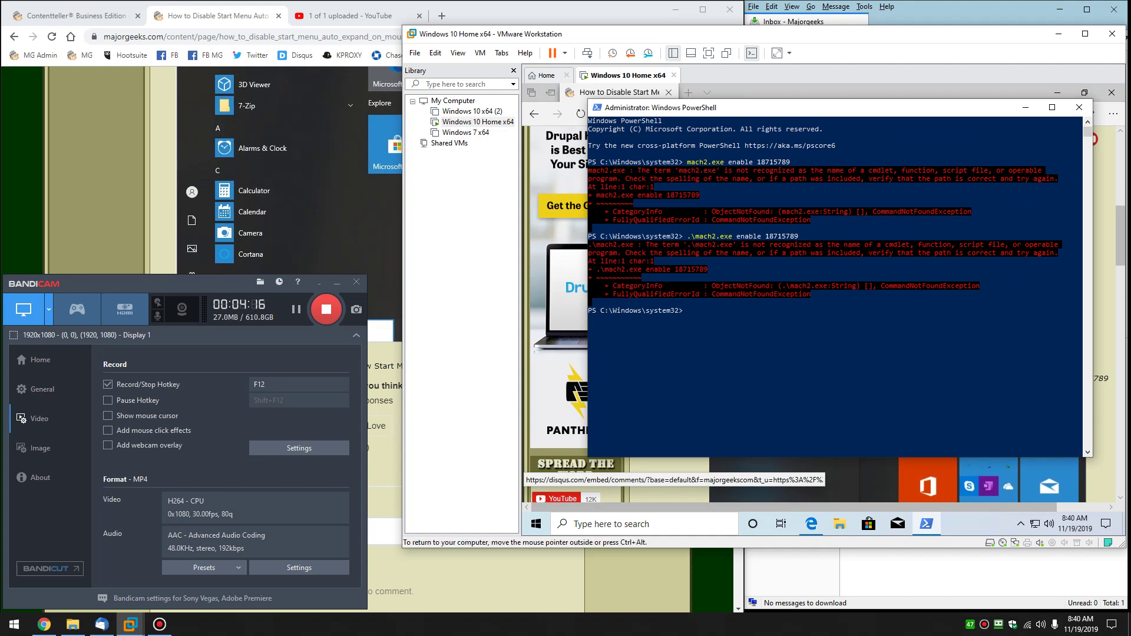
pyautogui.click(1026, 107)
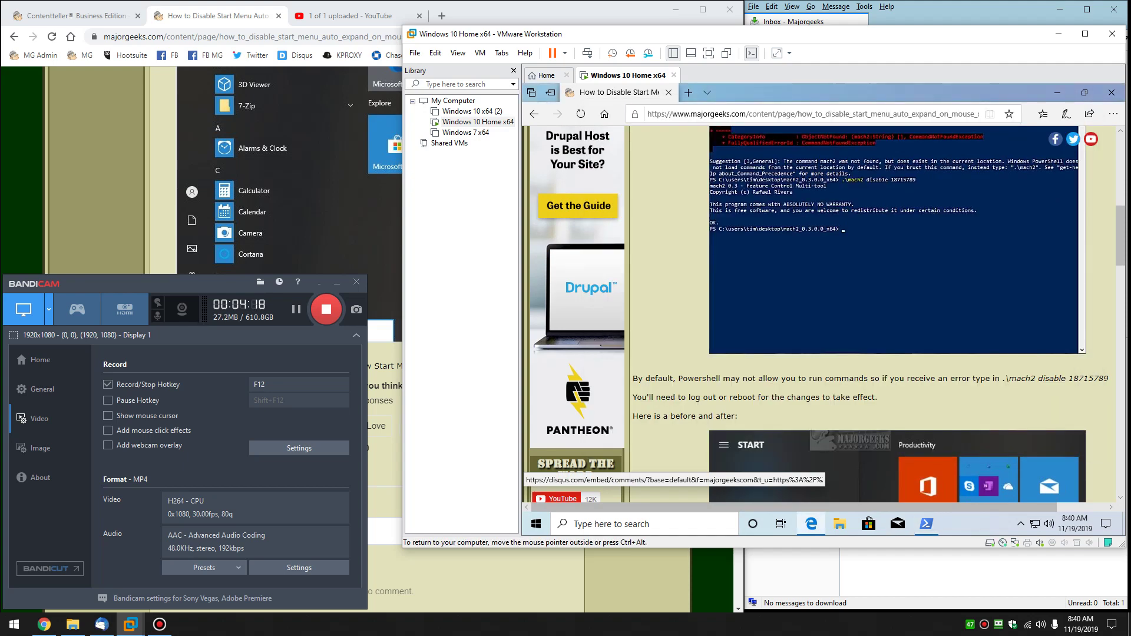
pyautogui.moveTo(1002, 378); pyautogui.dragTo(1036, 379)
pyautogui.scroll(-8, 1035, 378)
pyautogui.scroll(-5, 1036, 378)
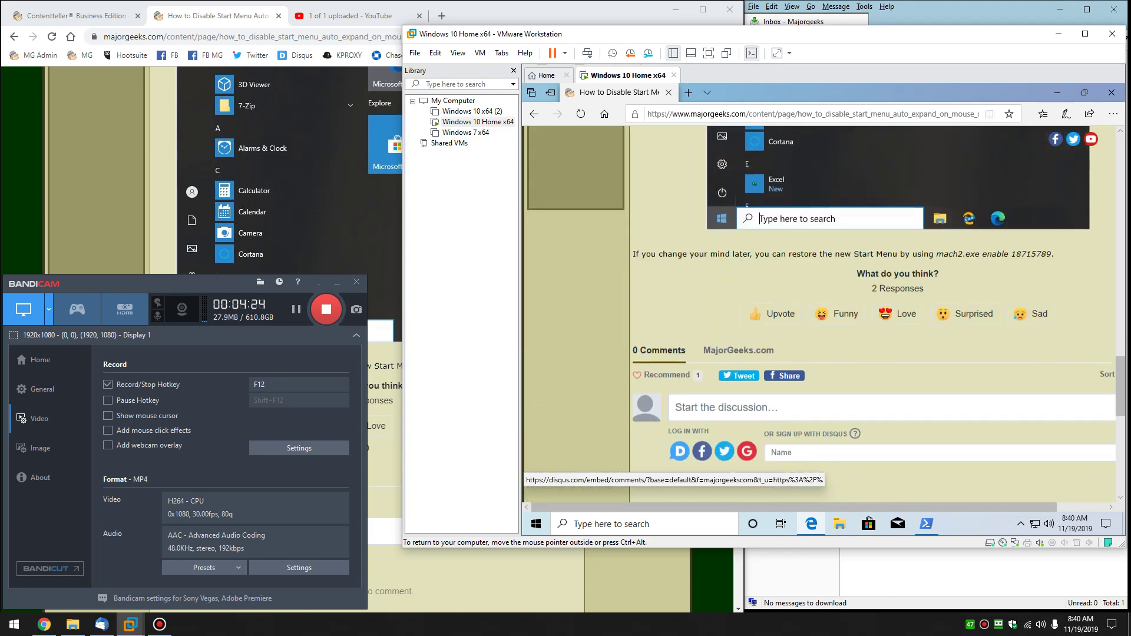
pyautogui.scroll(10, 1036, 378)
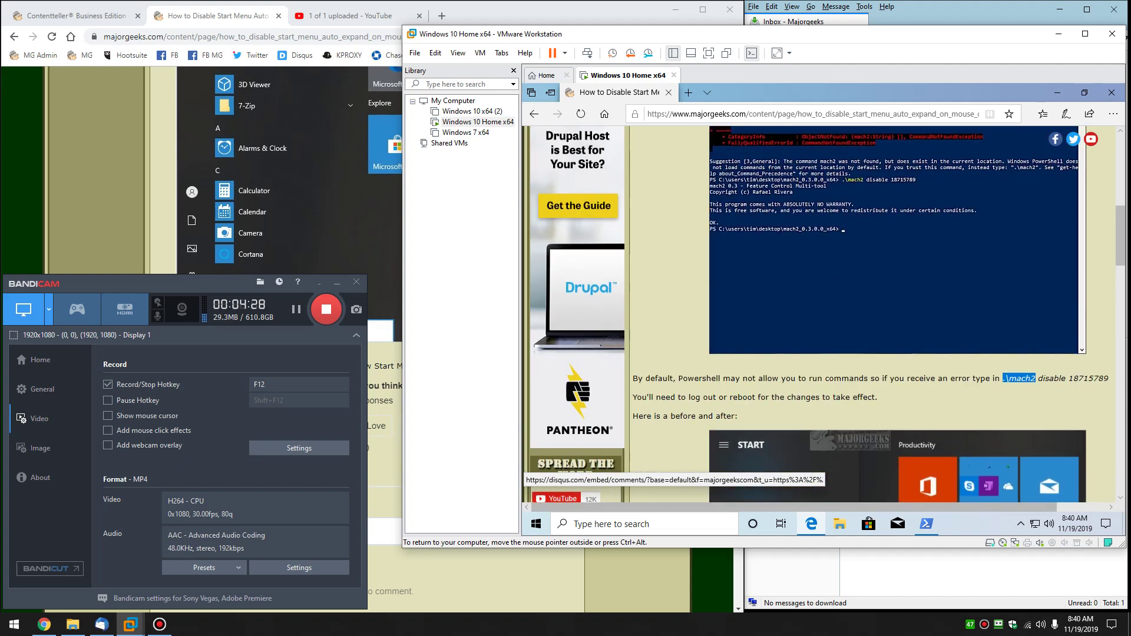
pyautogui.scroll(-10, 1035, 378)
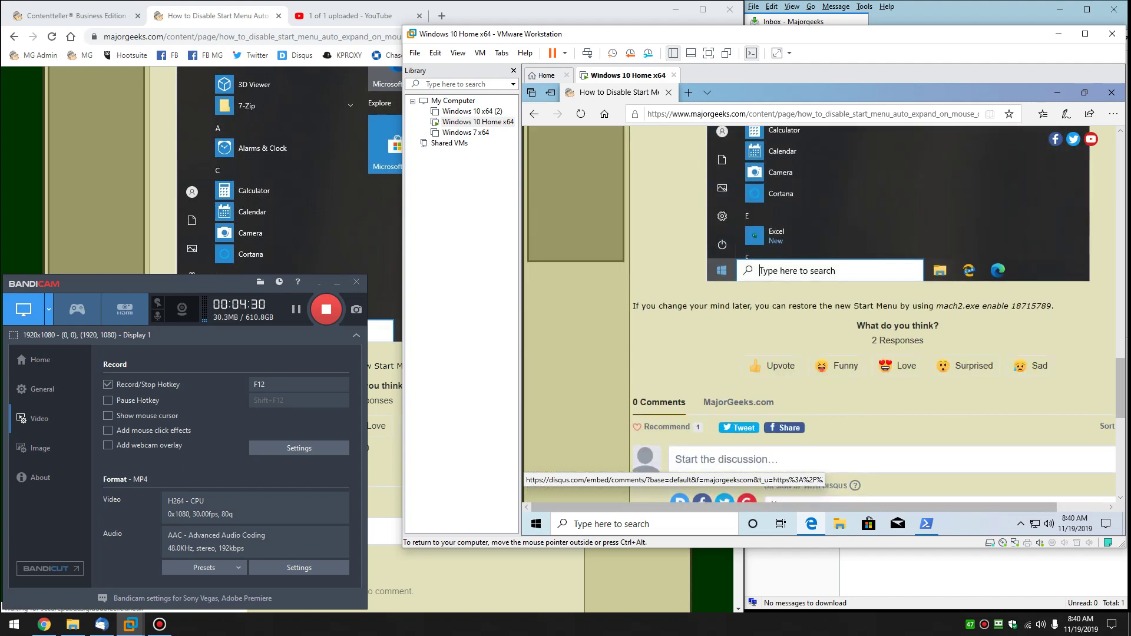
# Copy "mach2.exe enable 18715789" from the article again and return to the instructions about PowerShell errors
pyautogui.moveTo(936, 306); pyautogui.dragTo(1047, 306)
pyautogui.rightClick(852, 308)
pyautogui.click(866, 319)
pyautogui.scroll(5, 866, 319)
pyautogui.scroll(5, 884, 313)
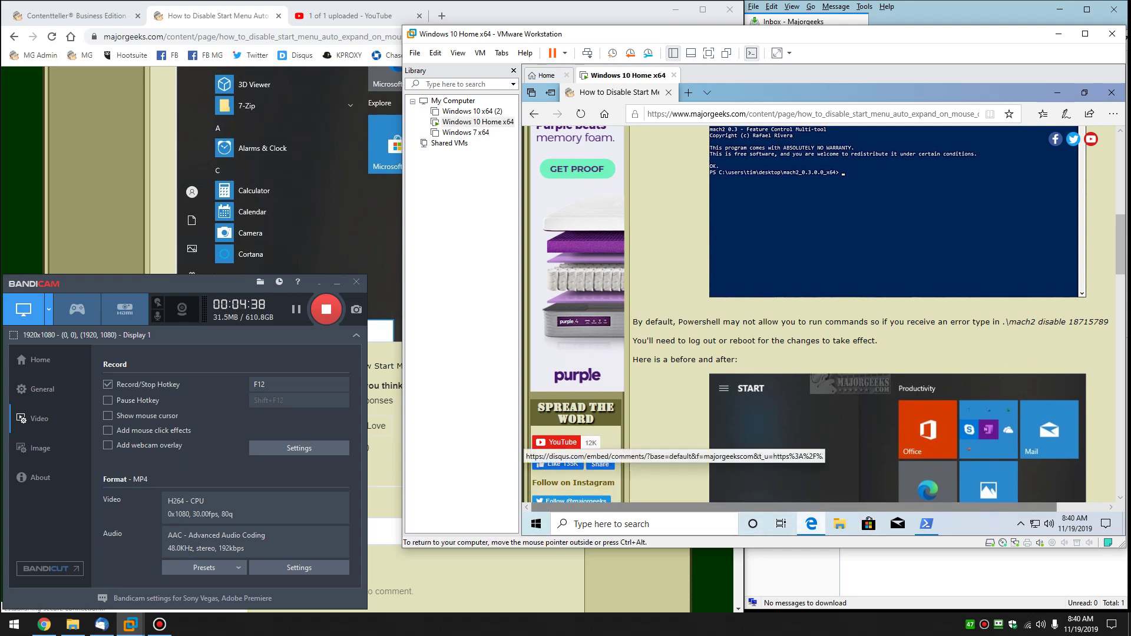
# Change the PowerShell directory to the user's desktop folder, and enter the mach2 folder with cd mach2
pyautogui.click(926, 524)
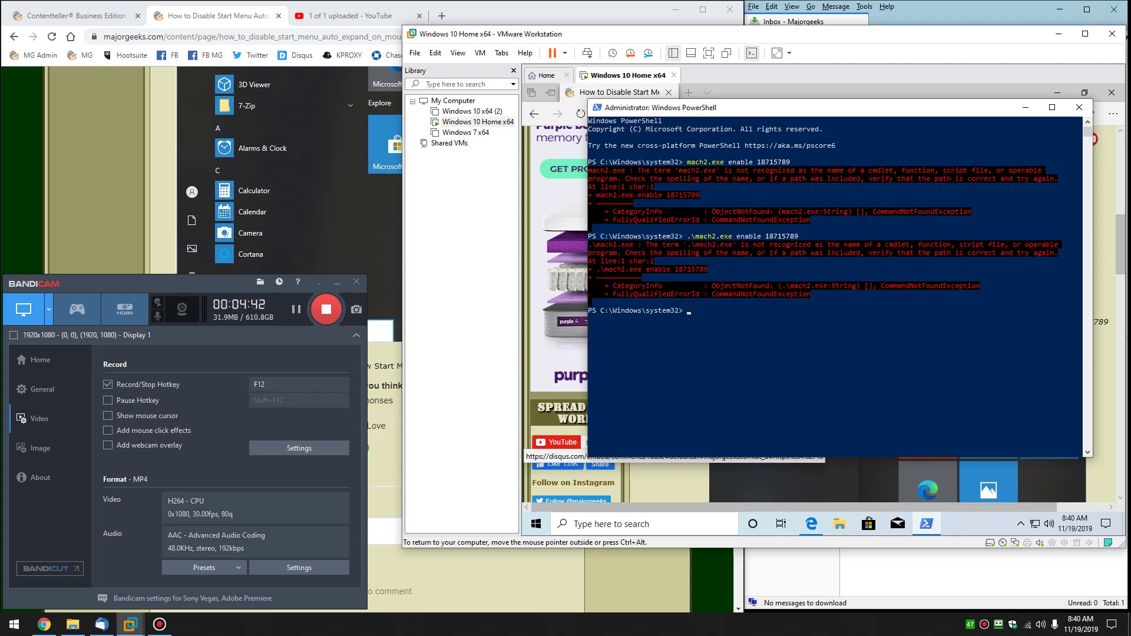
pyautogui.write('cd c:\\users\\tim\\desktop')
pyautogui.press('Return')
pyautogui.write('cd mach2')
pyautogui.press('Return')
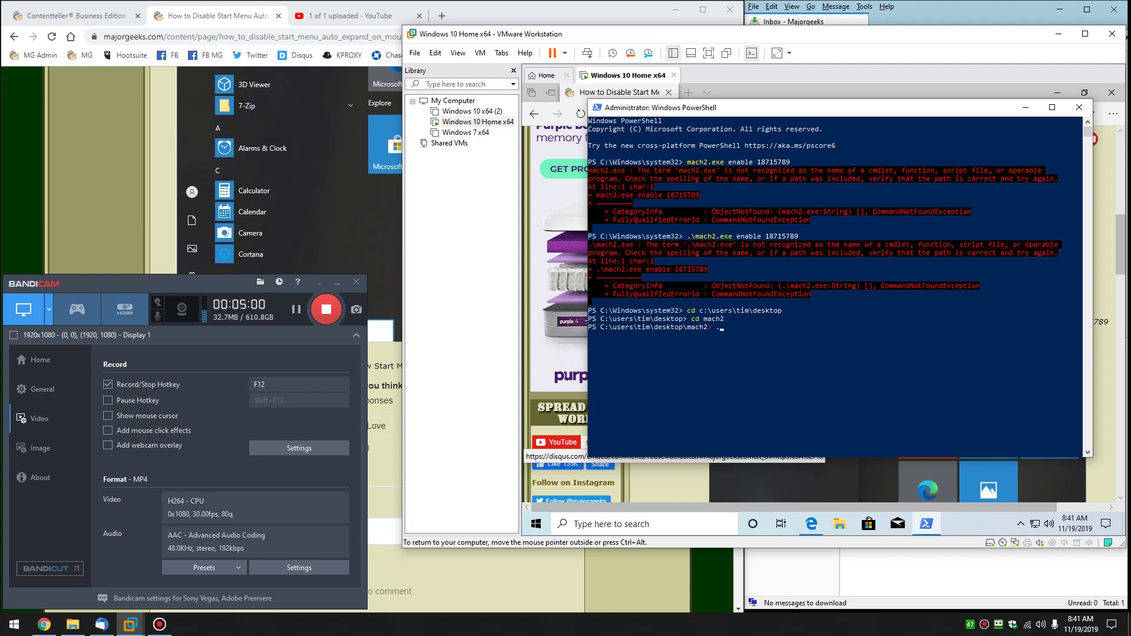
# Run ".\mach2.exe enable 18715789" from the mach2 folder to restore the Start menu's auto-expand
pyautogui.write('.\\mach2.exe enable 18715789')
pyautogui.press('Return')
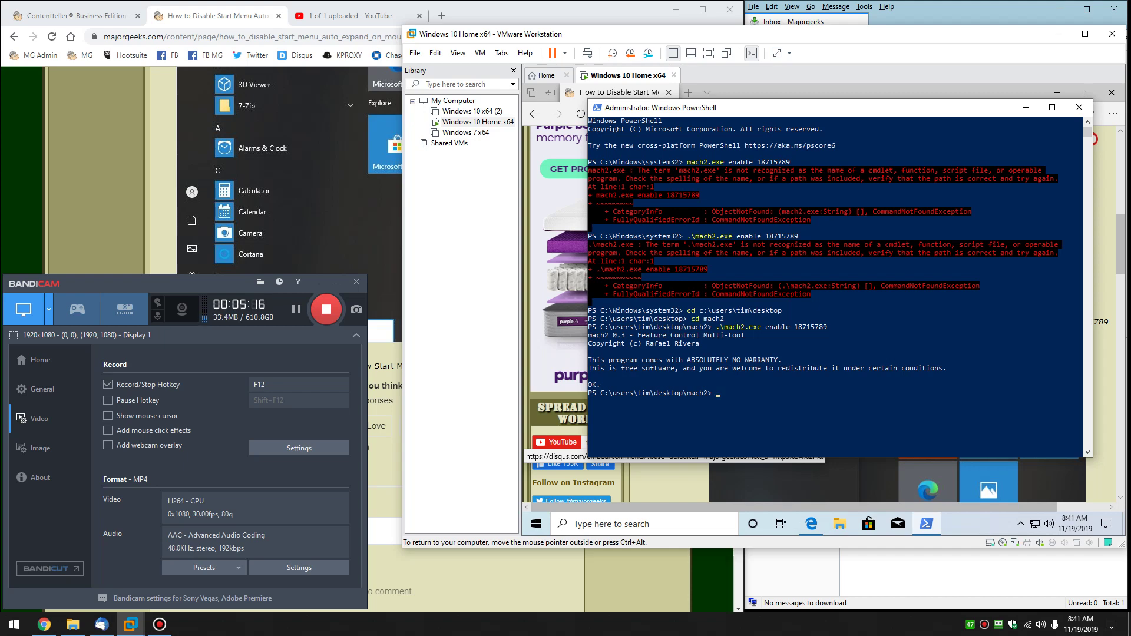
pyautogui.scroll(-1, 825, 257)
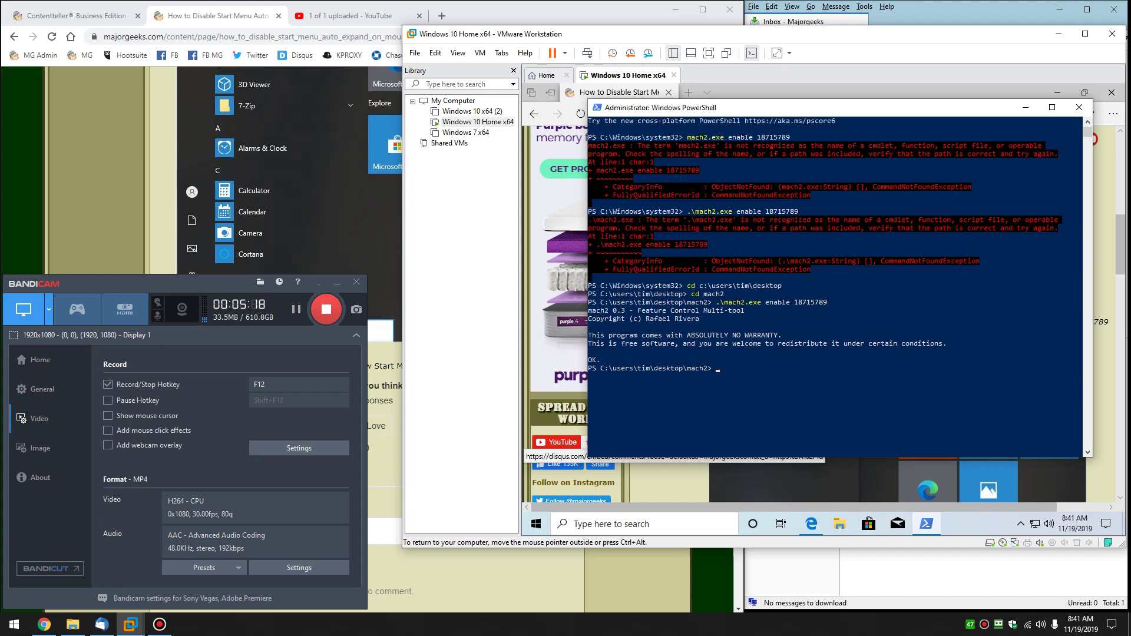
# Close PowerShell and open the virtual machine's Start menu
pyautogui.click(1079, 107)
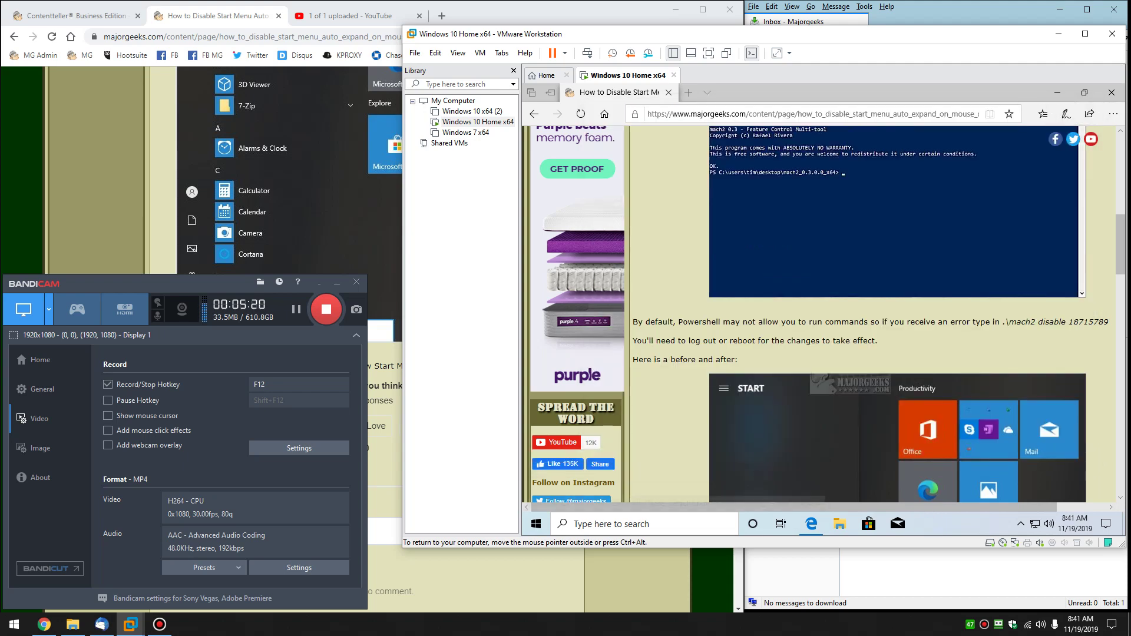
pyautogui.click(535, 524)
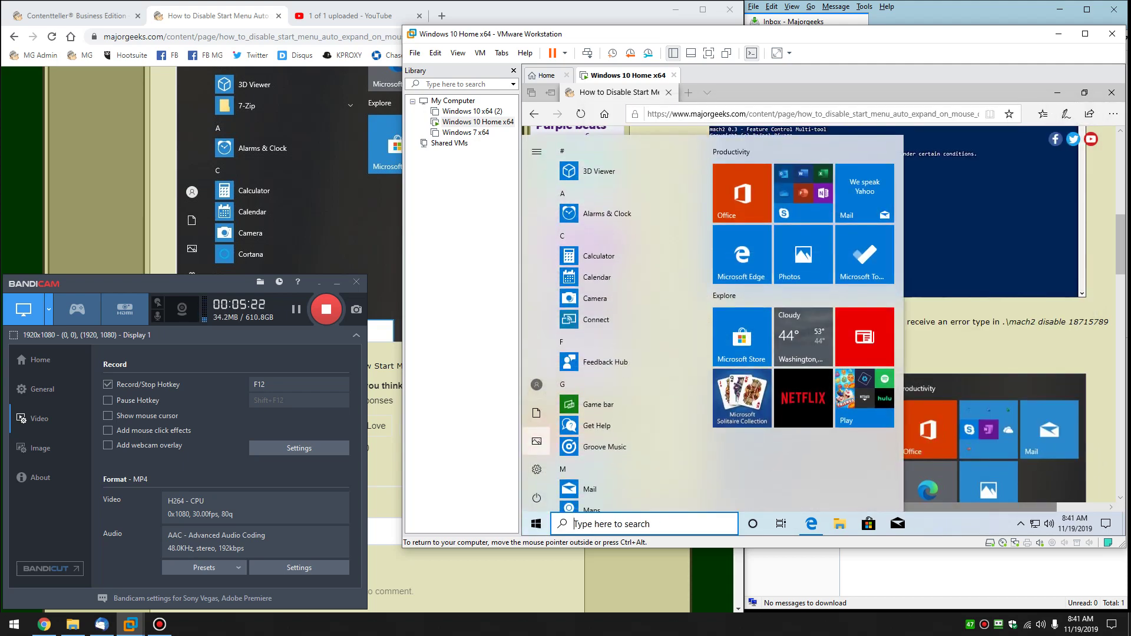